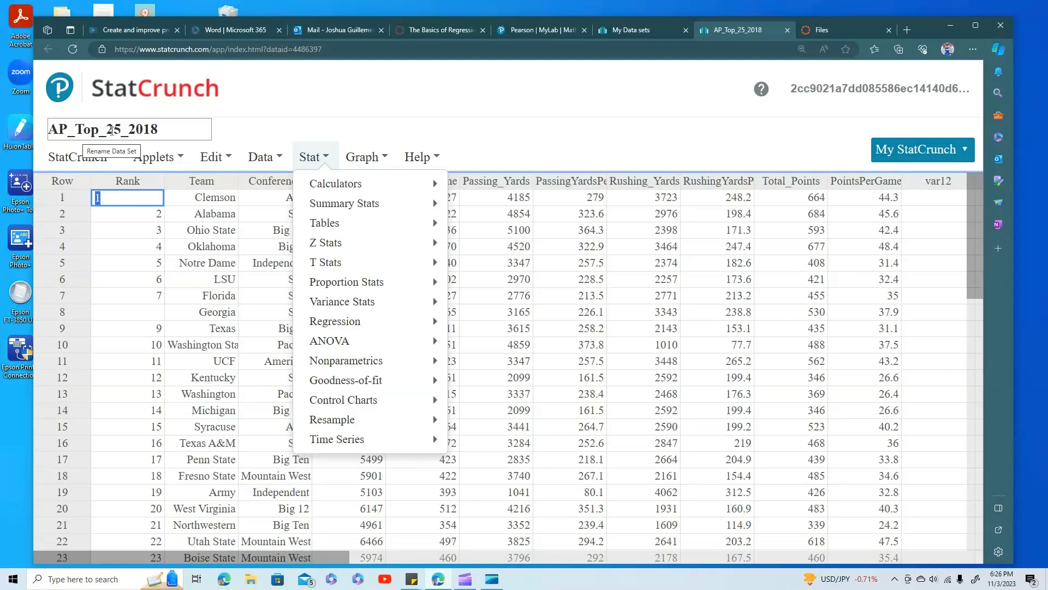
# - Set up a simple linear regression with PassingYardsPerGame as the X variable and PointsPerGame as the Y variable
pyautogui.click(263, 120)
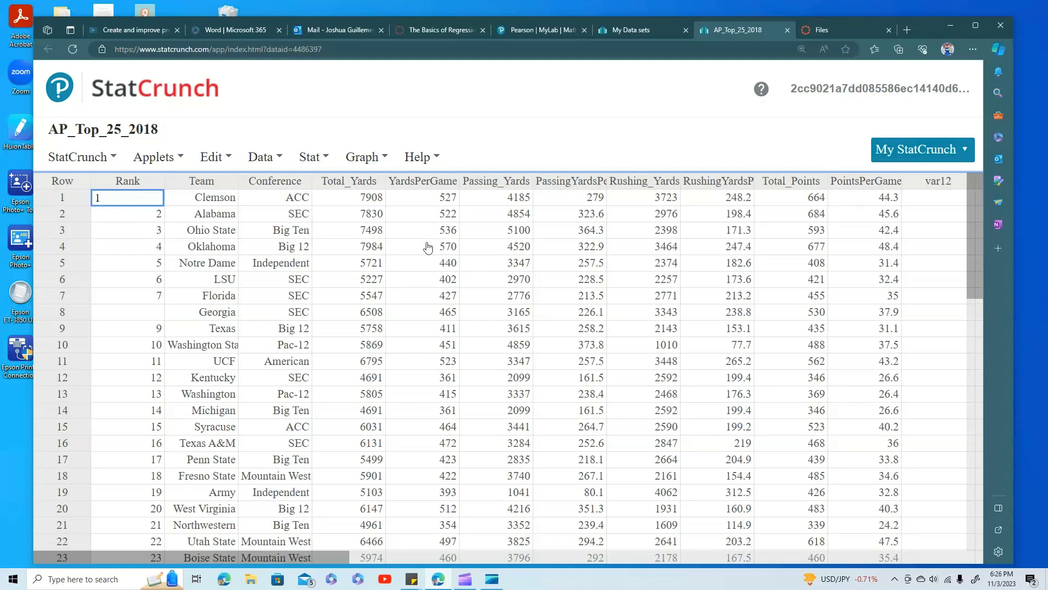
pyautogui.moveTo(570, 190)
pyautogui.click(308, 159)
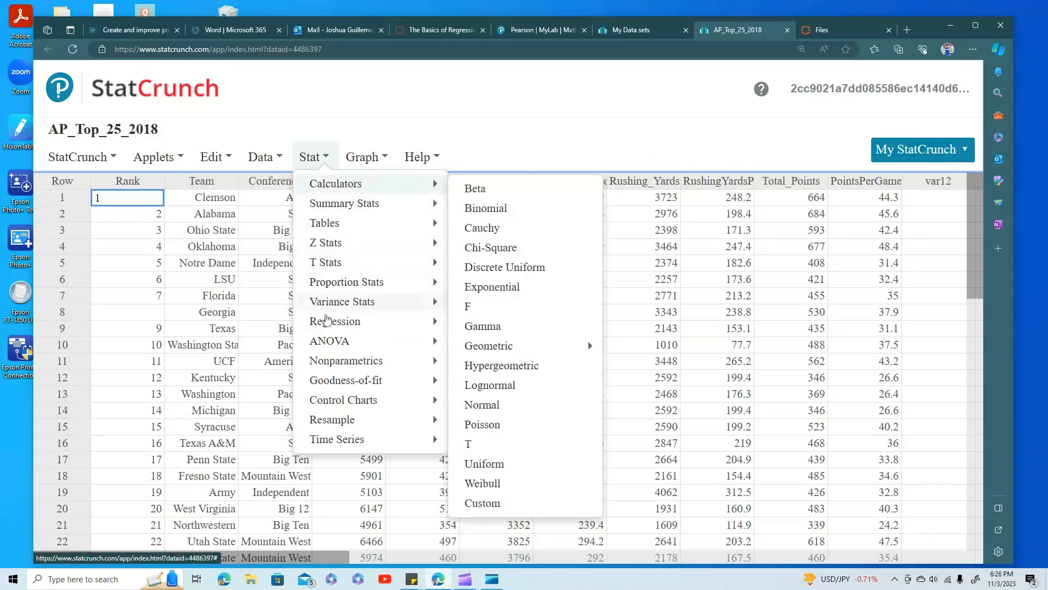
pyautogui.moveTo(340, 324)
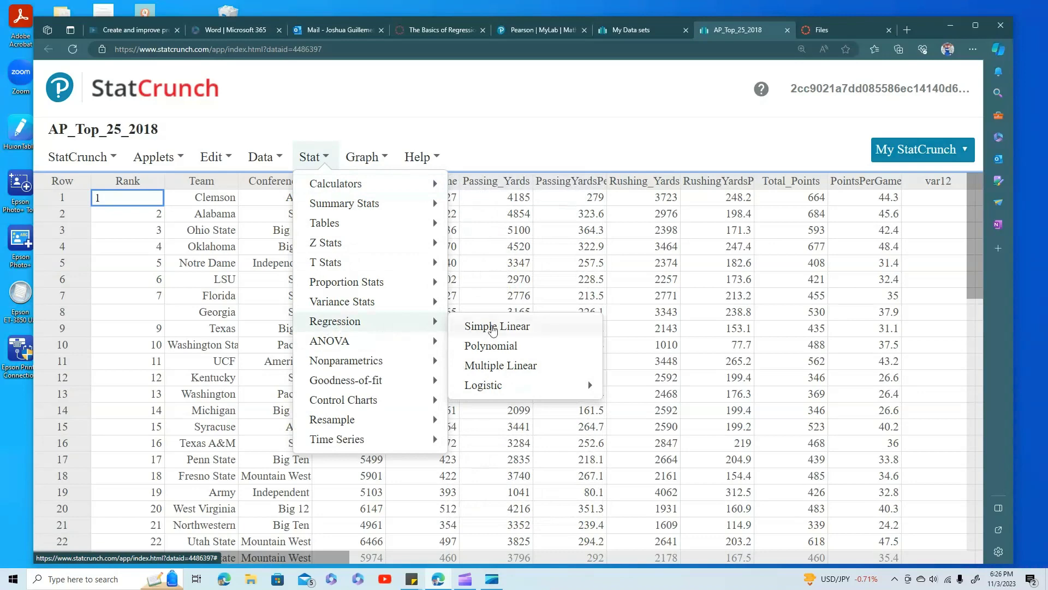
pyautogui.click(493, 329)
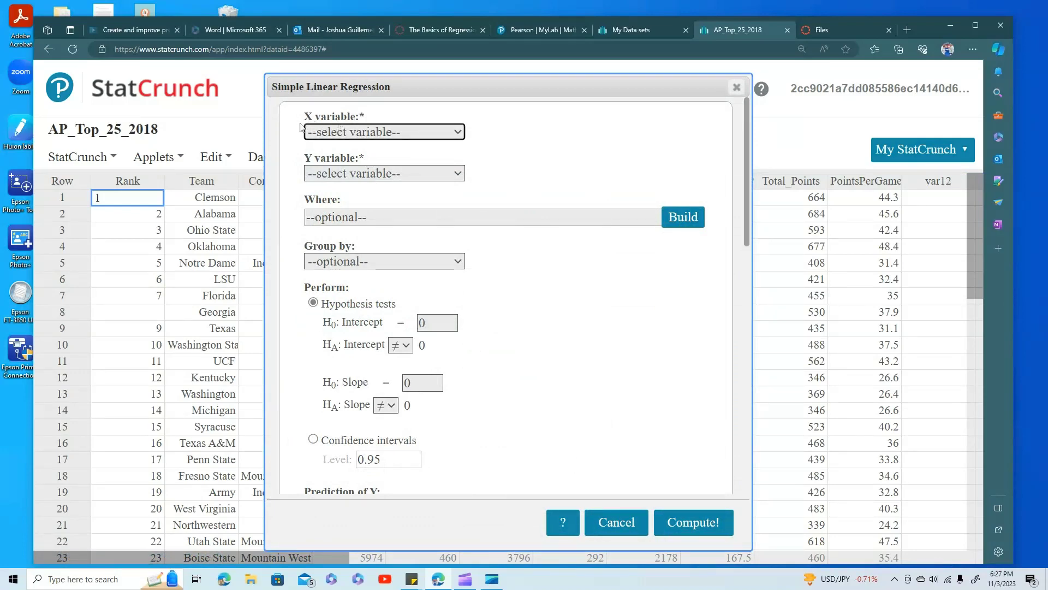
pyautogui.click(352, 133)
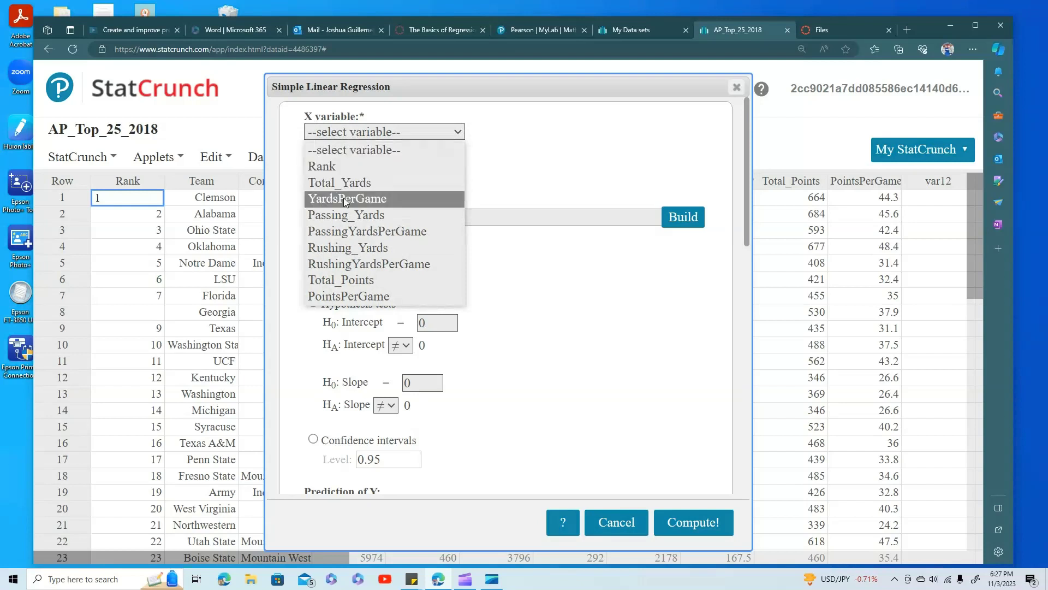
pyautogui.click(322, 232)
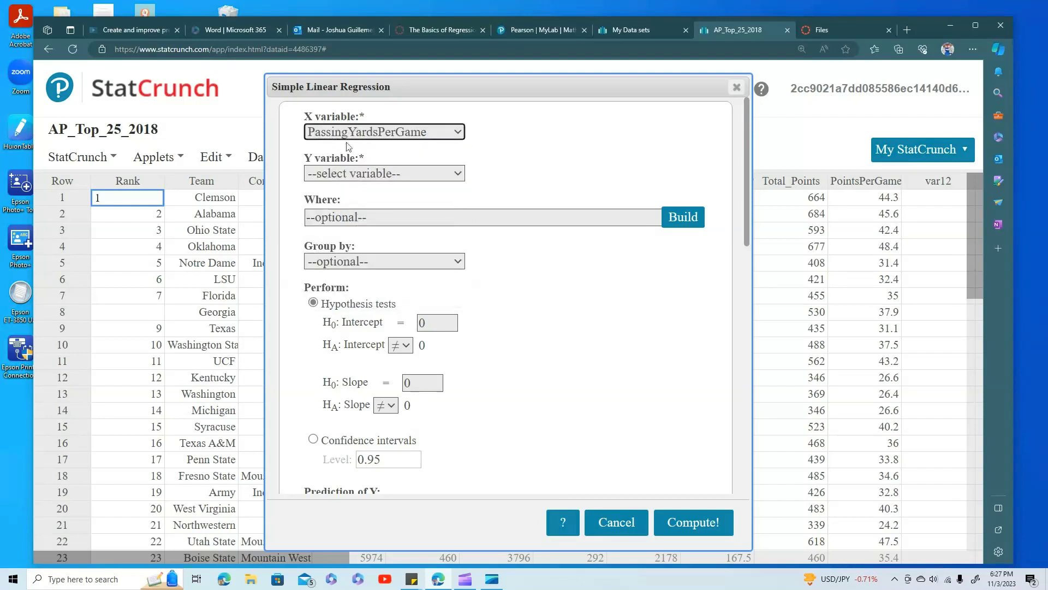
pyautogui.click(349, 175)
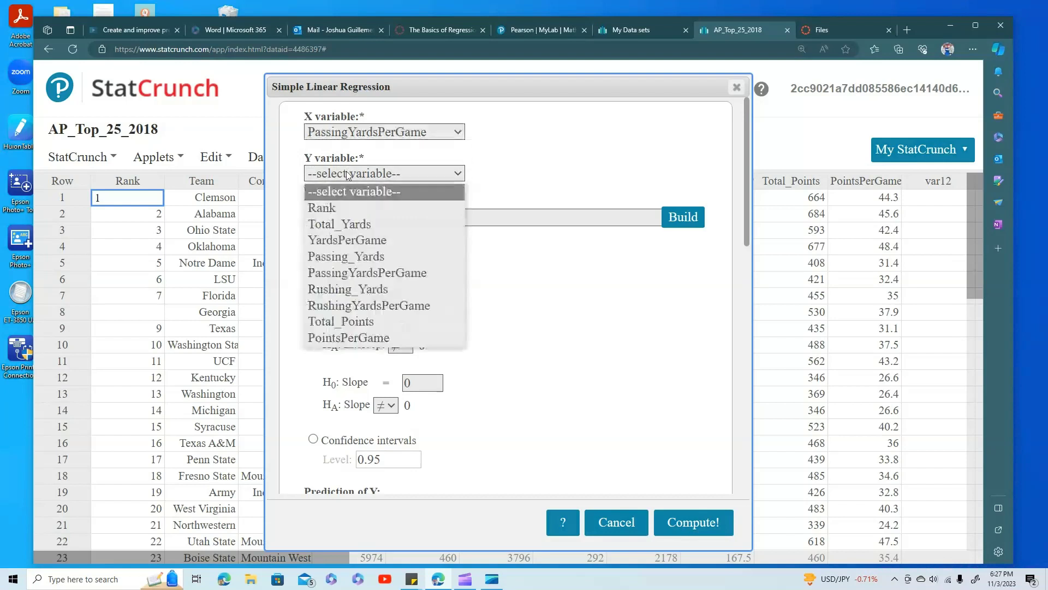
pyautogui.click(349, 337)
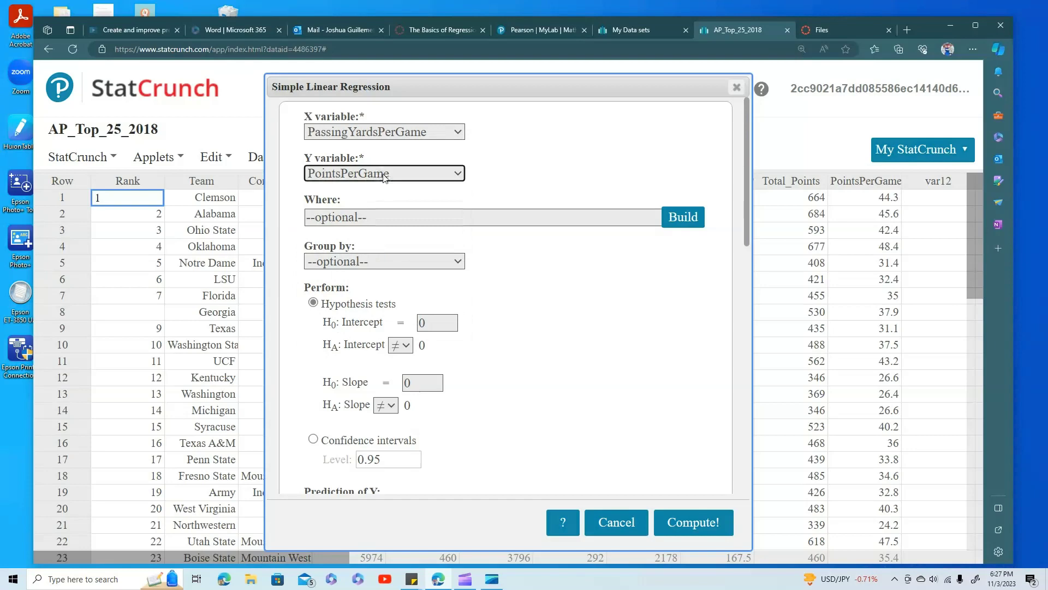
# - Add the mean interval, prediction interval, histogram of residuals and QQ plot of residuals to the fitted line plot in the regression's graph selection
pyautogui.scroll(-1, 386, 180)
pyautogui.scroll(-1, 363, 237)
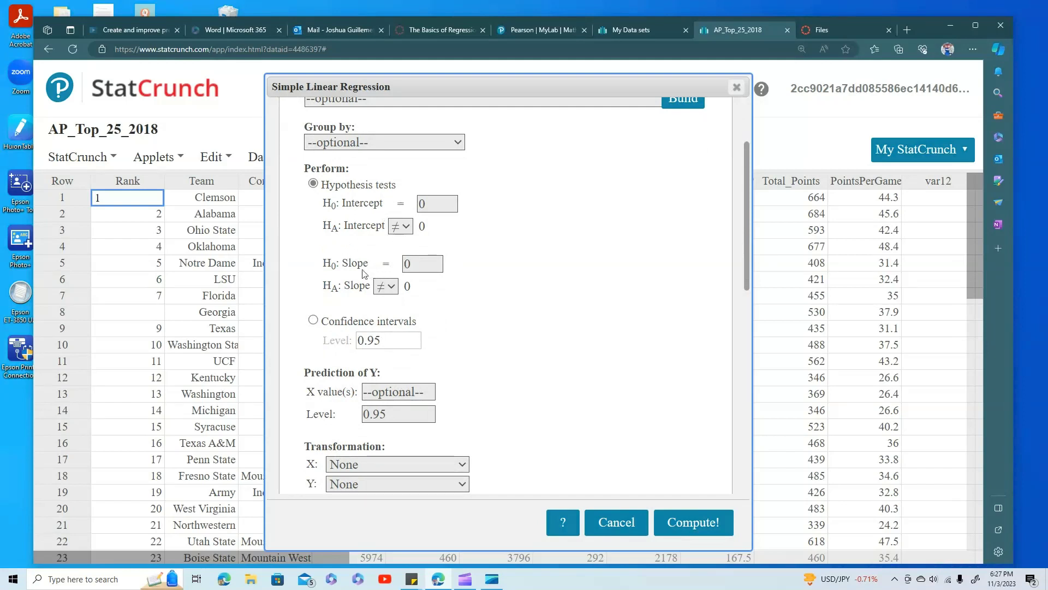
pyautogui.scroll(-1, 374, 276)
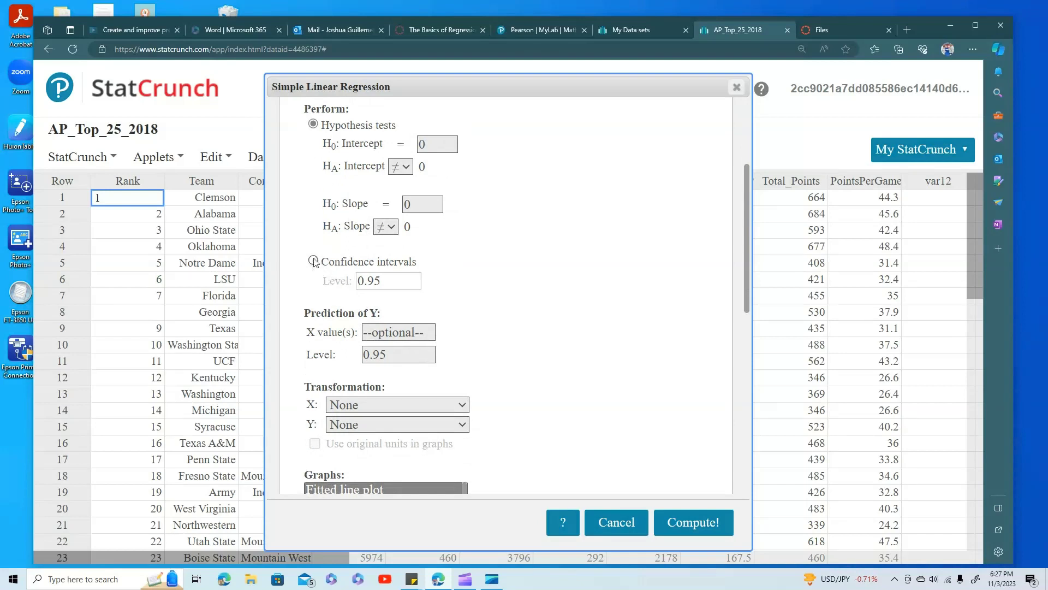
pyautogui.scroll(-1, 314, 262)
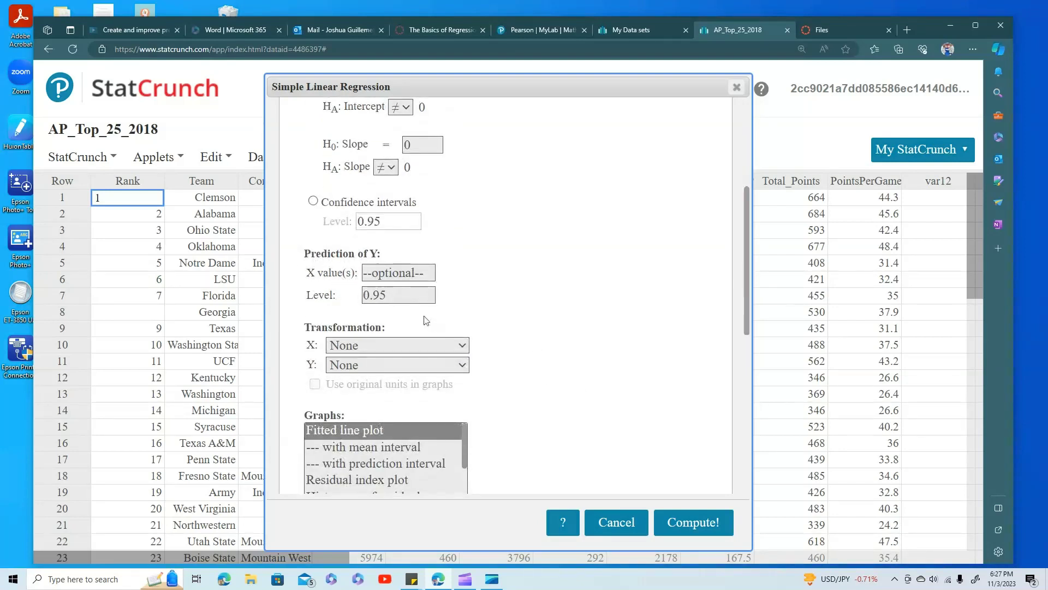
pyautogui.scroll(-1, 344, 309)
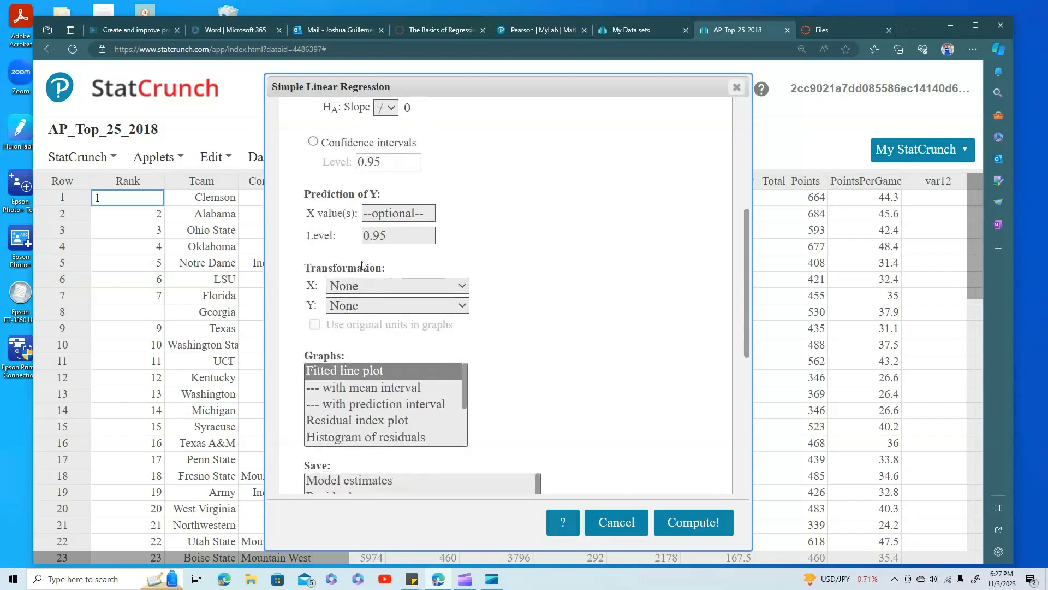
pyautogui.scroll(-1, 332, 251)
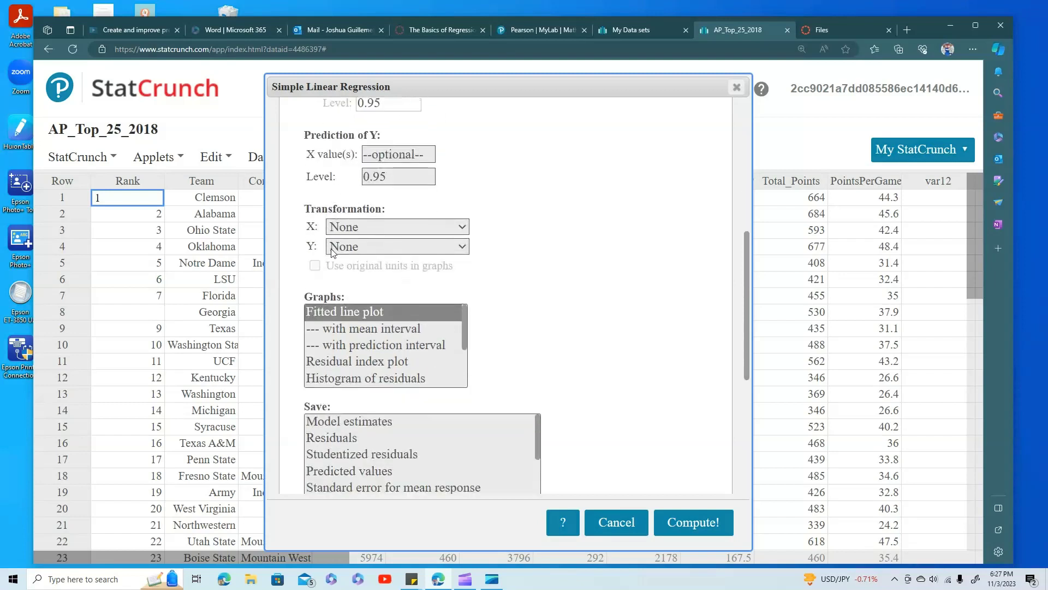
pyautogui.scroll(-1, 421, 270)
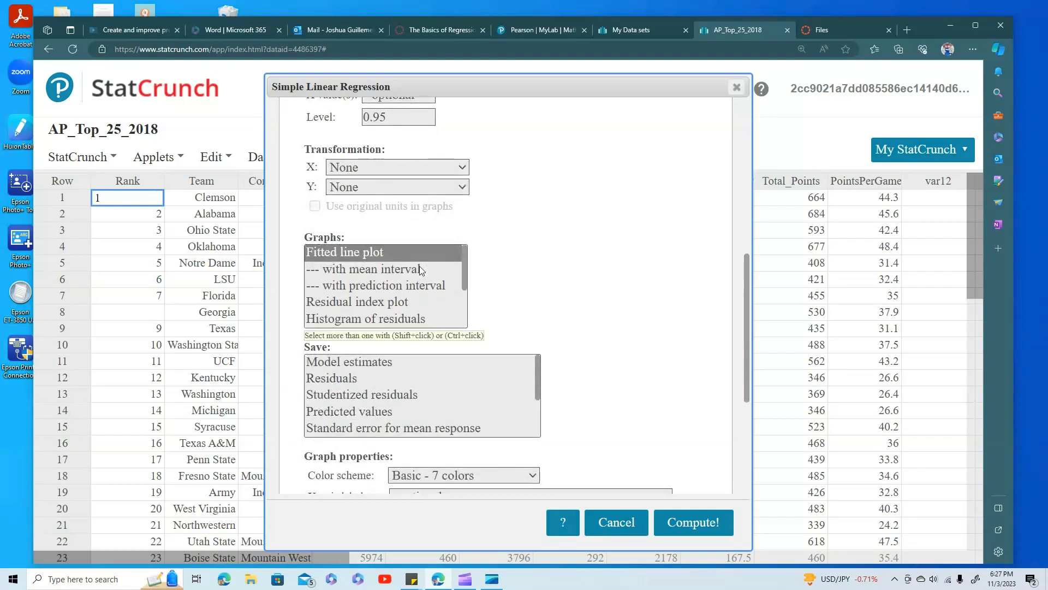
pyautogui.keyDown('ctrl'); pyautogui.click(368, 269); pyautogui.keyUp('ctrl')
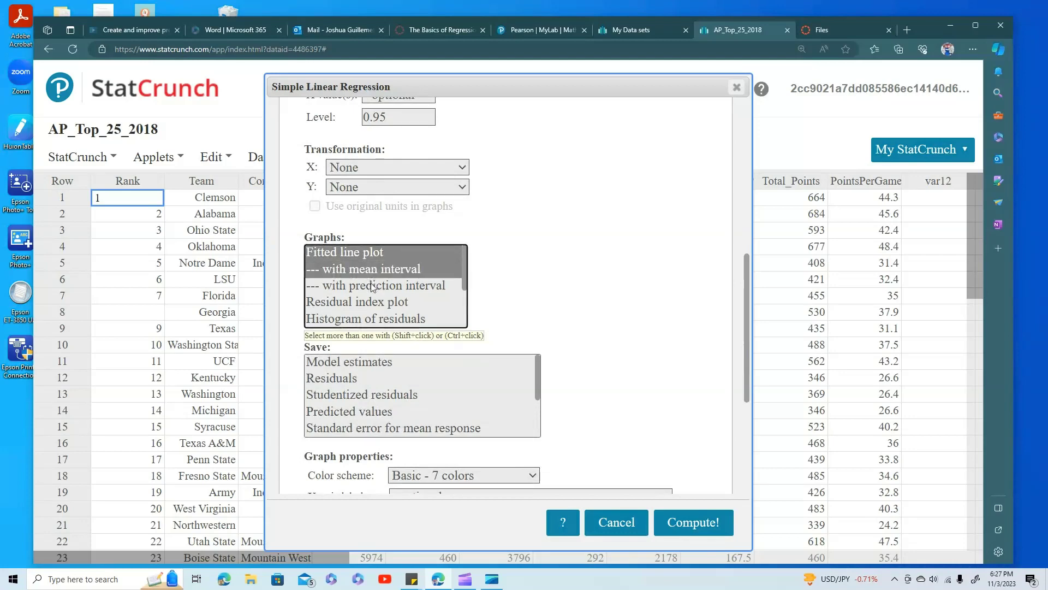
pyautogui.keyDown('ctrl'); pyautogui.click(371, 286); pyautogui.keyUp('ctrl')
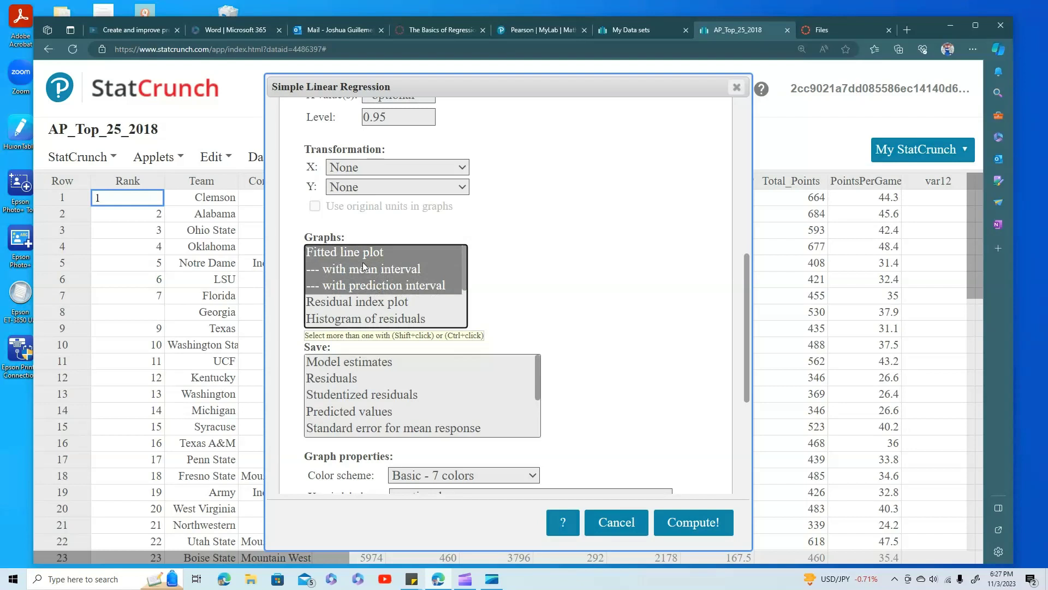
pyautogui.scroll(-2, 365, 265)
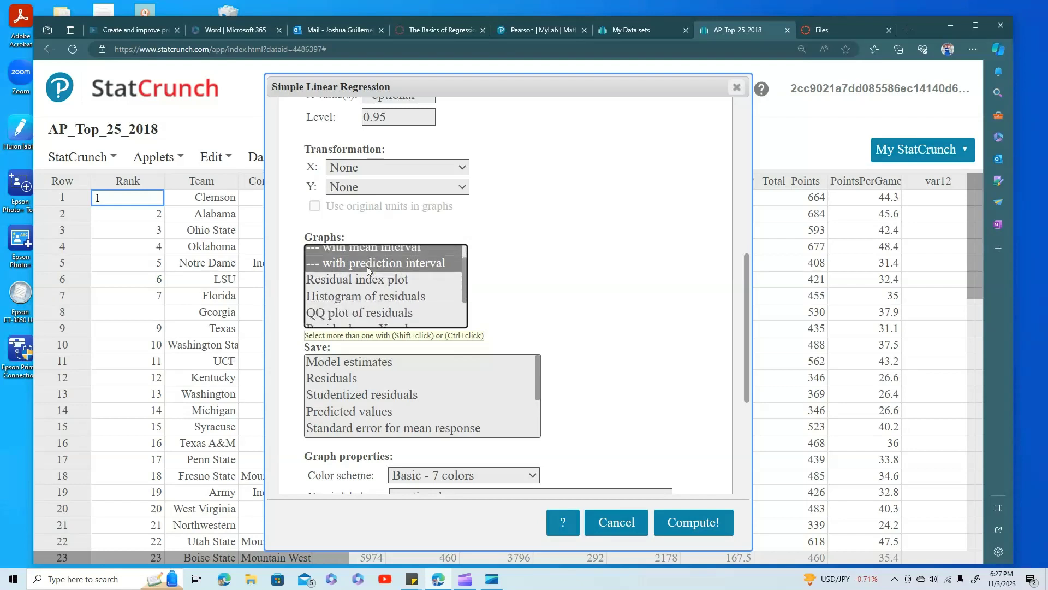
pyautogui.keyDown('ctrl'); pyautogui.click(374, 295); pyautogui.keyUp('ctrl')
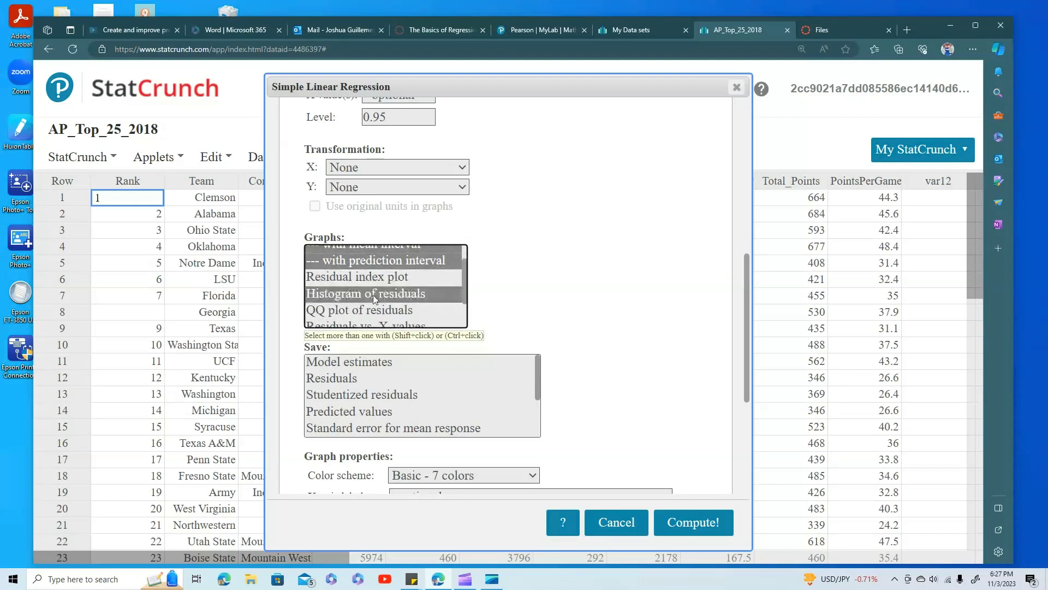
pyautogui.keyDown('ctrl'); pyautogui.click(375, 310); pyautogui.keyUp('ctrl')
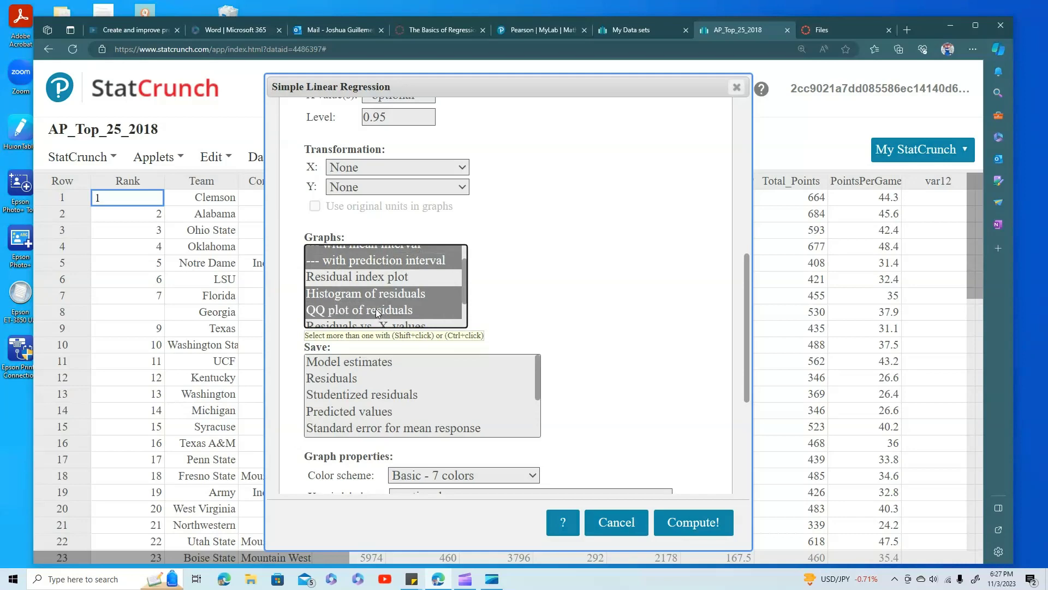
# - Review the remaining residual graph choices and the regression outputs available for saving
pyautogui.scroll(-1, 375, 309)
pyautogui.scroll(-3, 379, 313)
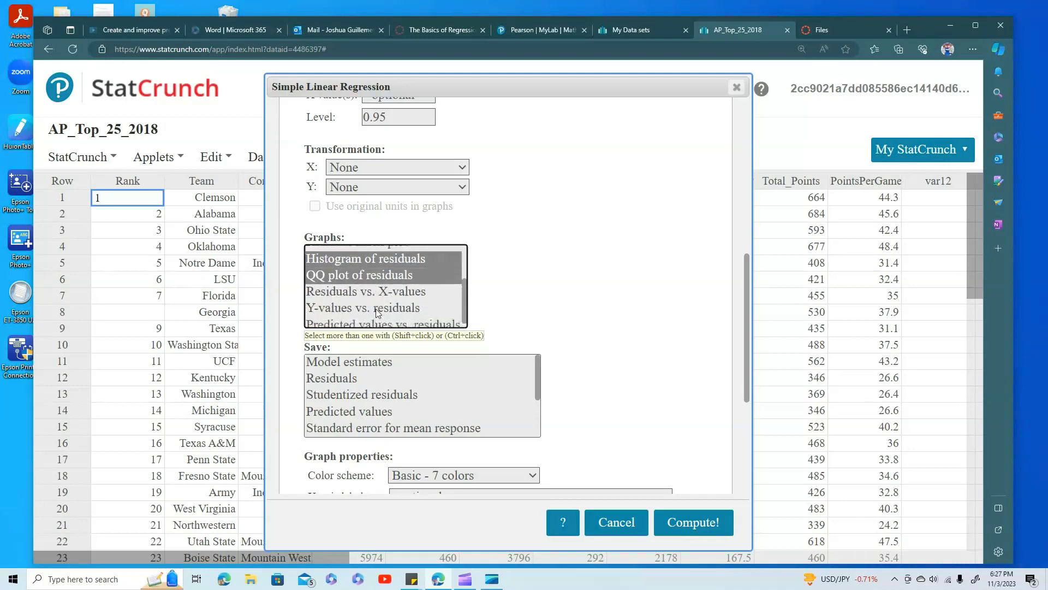
pyautogui.scroll(-1, 395, 349)
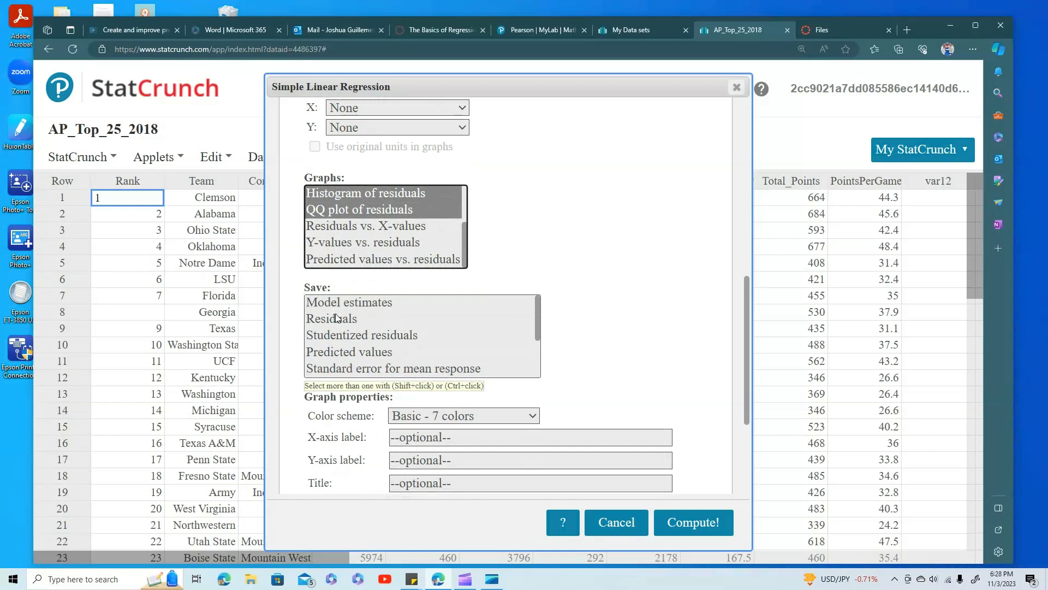
pyautogui.scroll(-2, 336, 315)
pyautogui.scroll(-1, 338, 316)
pyautogui.scroll(3, 349, 321)
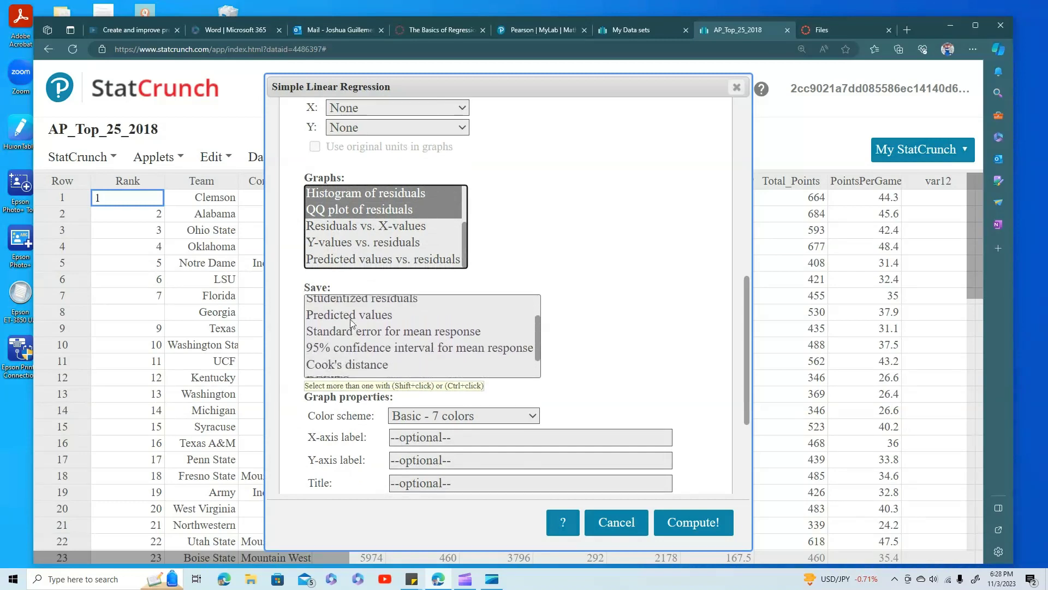
pyautogui.scroll(-3, 365, 324)
pyautogui.scroll(4, 362, 319)
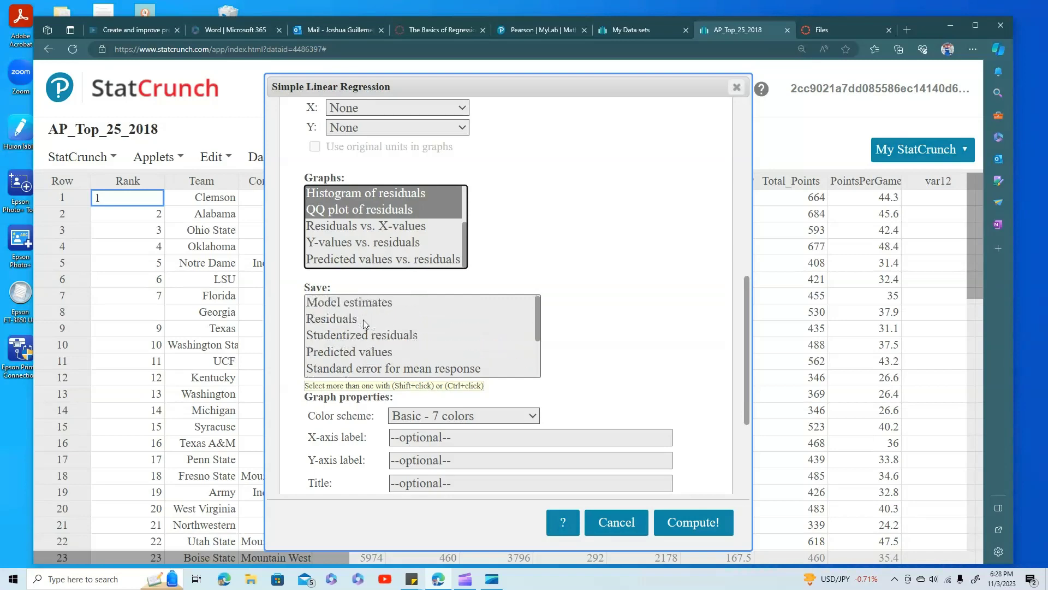
# - Label the graph's X-axis "Passing Yards per Game" and its Y-axis "Points per Game"
pyautogui.scroll(-2, 622, 308)
pyautogui.scroll(-1, 622, 307)
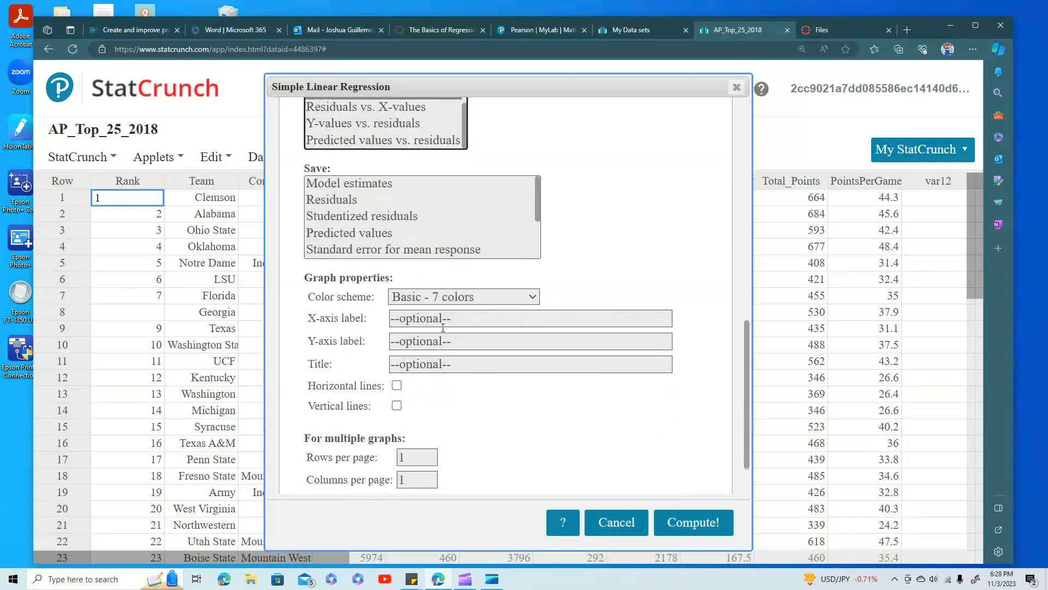
pyautogui.click(406, 321)
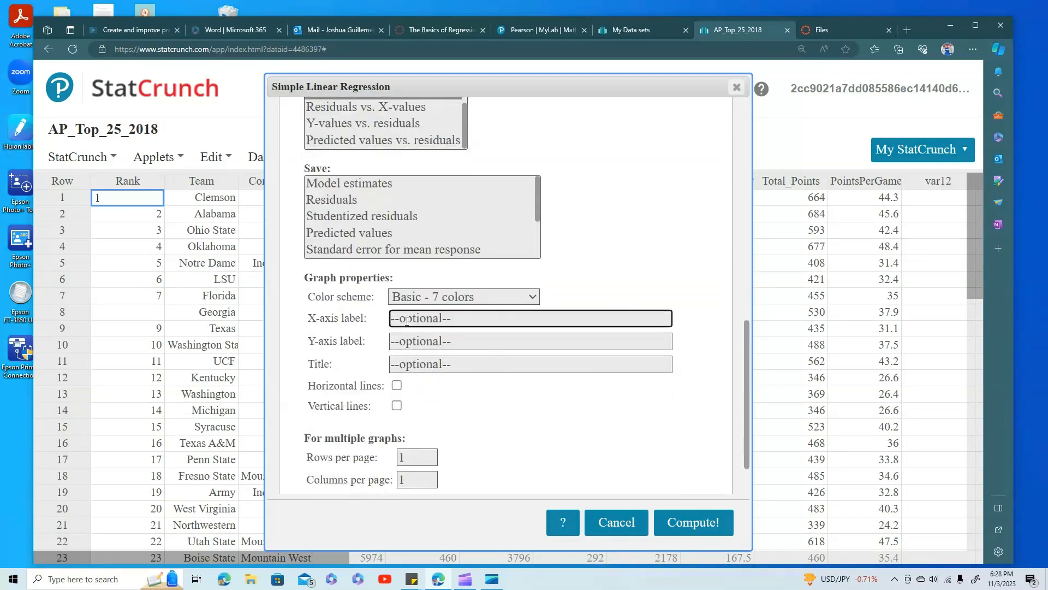
pyautogui.write('Passing Ye')
pyautogui.write('rds ')
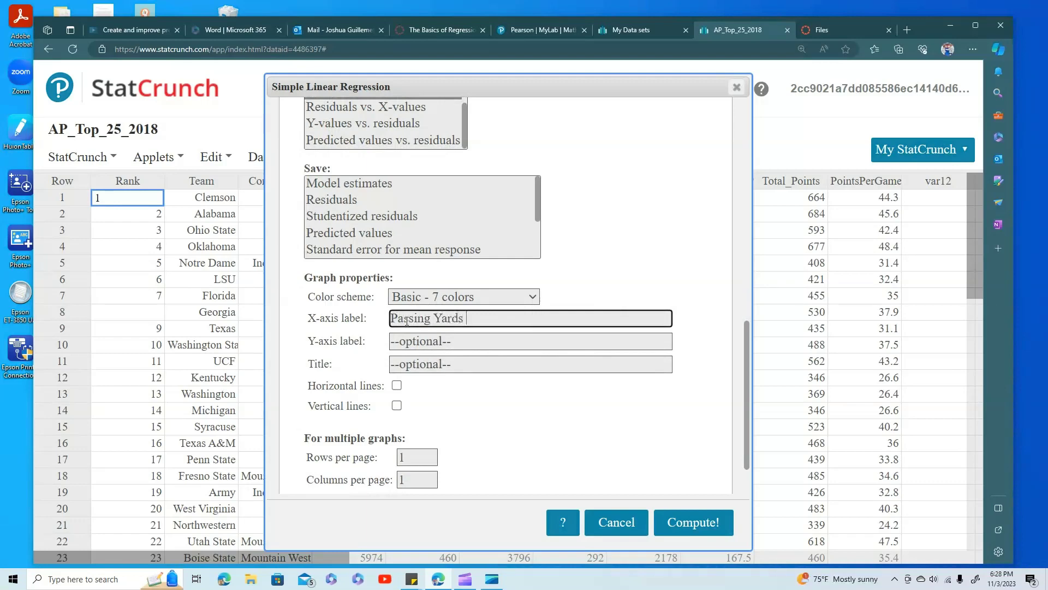
pyautogui.write('per Game')
pyautogui.press('Tab')
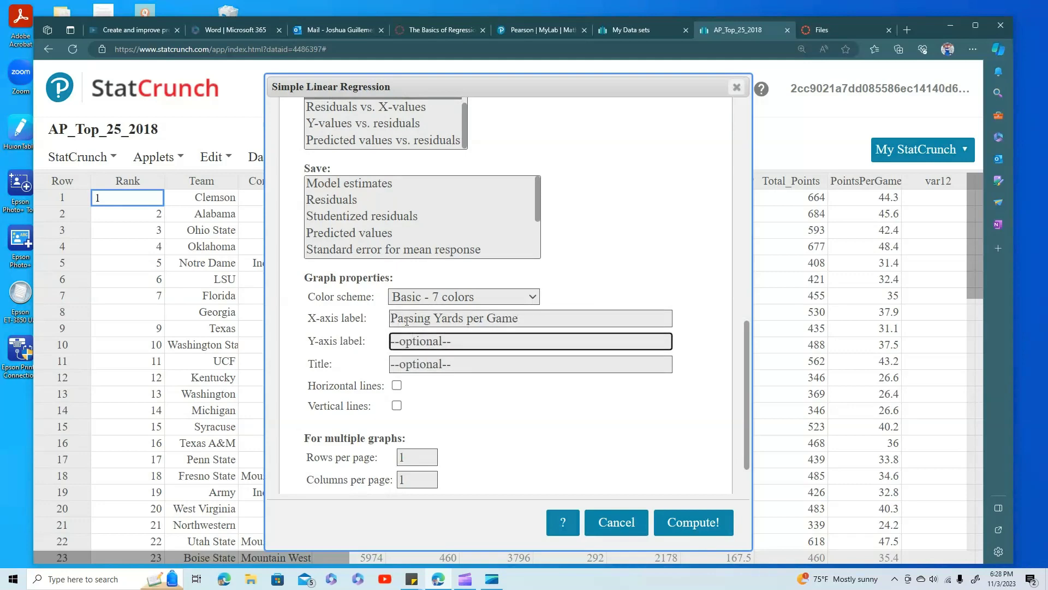
pyautogui.write('Points per Game')
pyautogui.press('Tab')
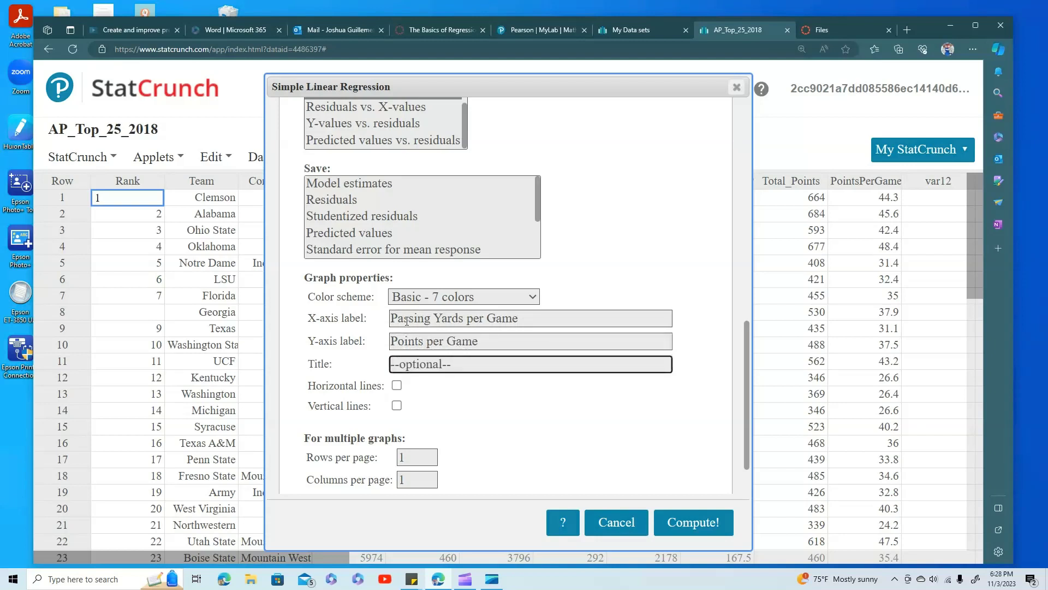
# - Title the graph "AP Top 25 2018 Data" and compute the regression
pyautogui.write('AP Top 25 2018 Data')
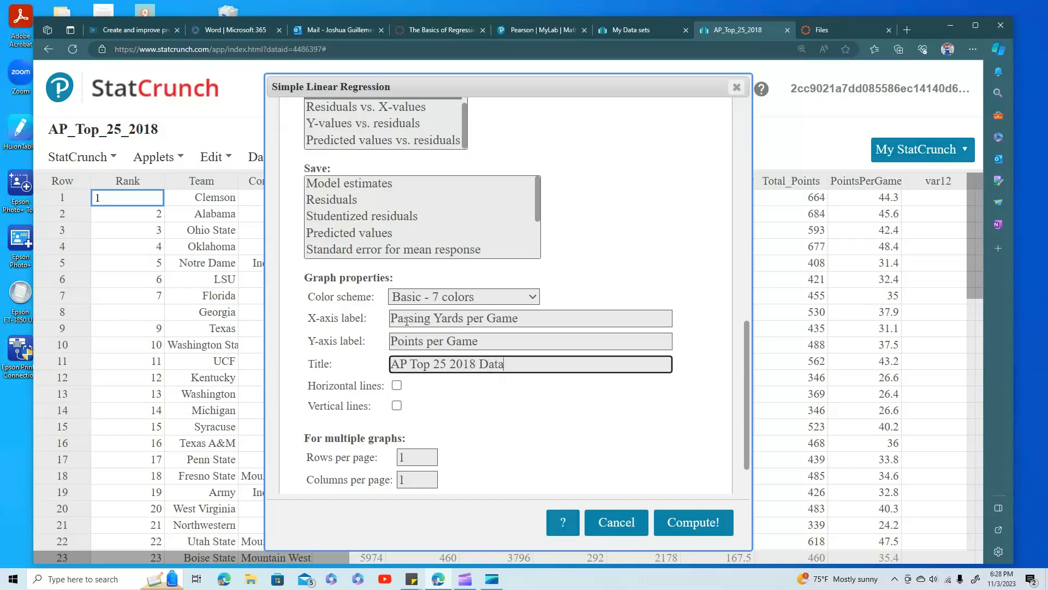
pyautogui.scroll(-1, 468, 358)
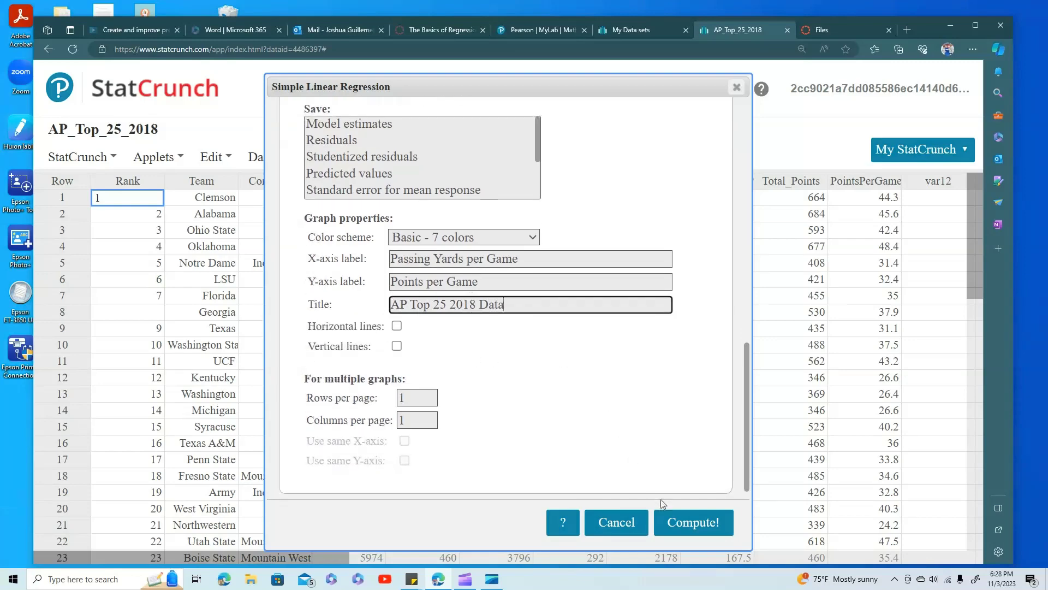
pyautogui.click(682, 523)
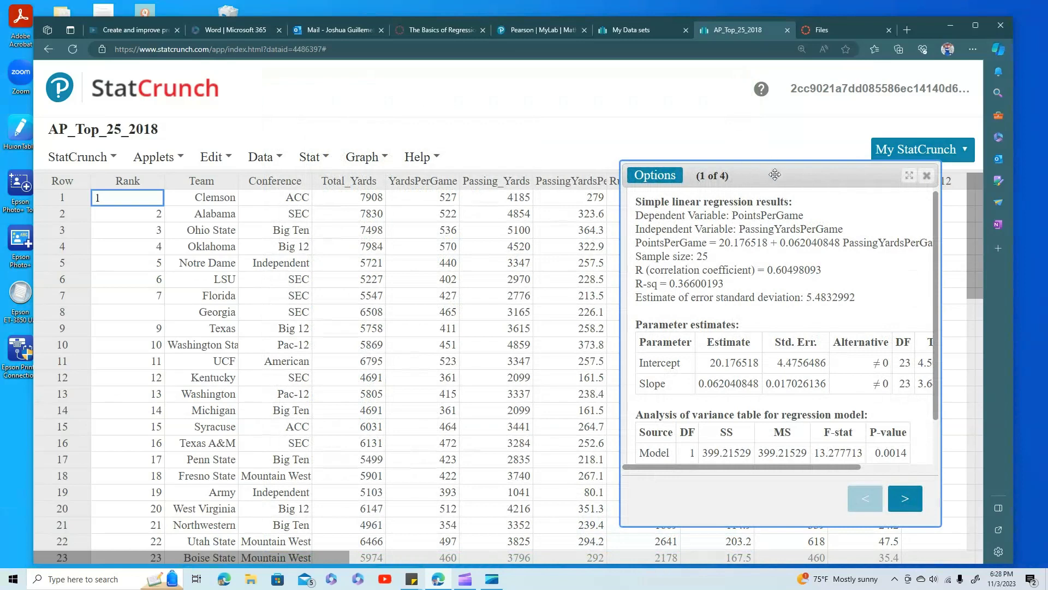
# - Move the regression results window over the data table and enlarge it to fit the full parameter and analysis of variance tables
pyautogui.moveTo(767, 169); pyautogui.dragTo(313, 109)
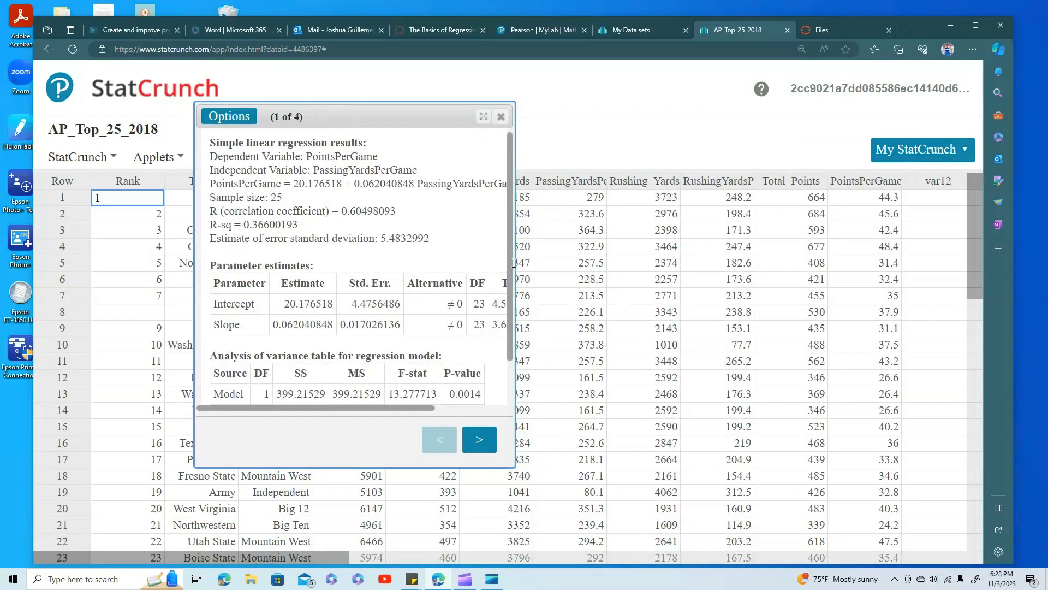
pyautogui.moveTo(514, 263); pyautogui.dragTo(763, 263)
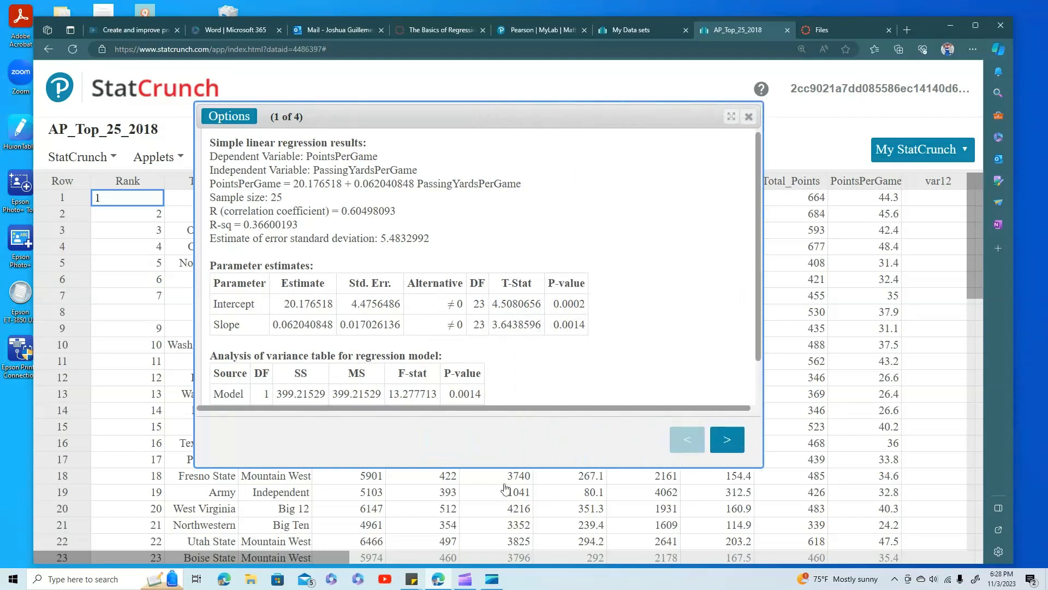
pyautogui.moveTo(507, 465); pyautogui.dragTo(509, 541)
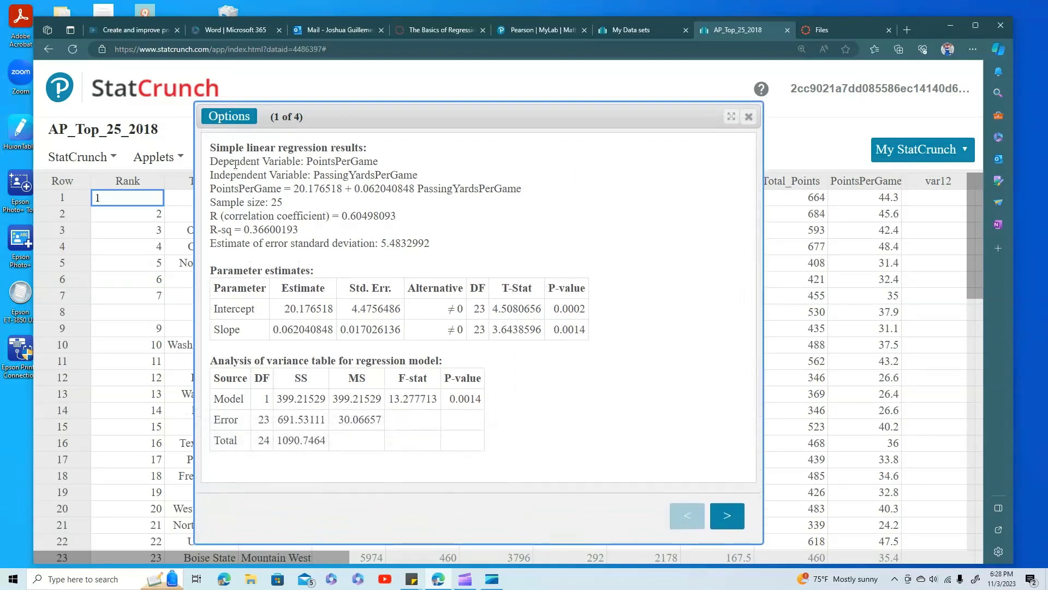
# - Review the dependent and independent variables and the fitted regression equation in the simple linear regression results
pyautogui.moveTo(234, 161); pyautogui.dragTo(373, 162)
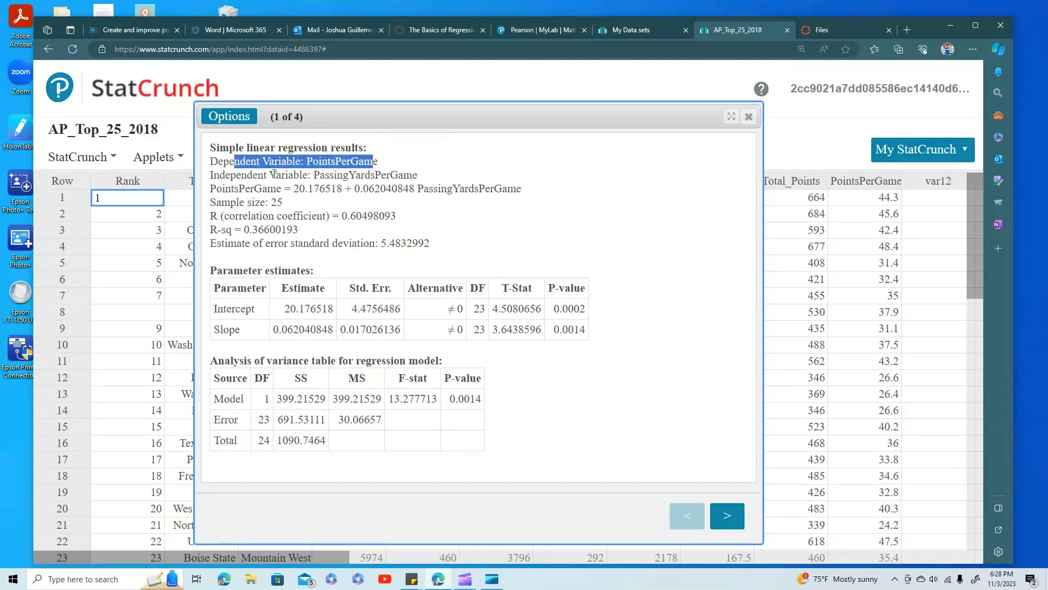
pyautogui.moveTo(276, 175); pyautogui.dragTo(382, 176)
pyautogui.click(292, 162)
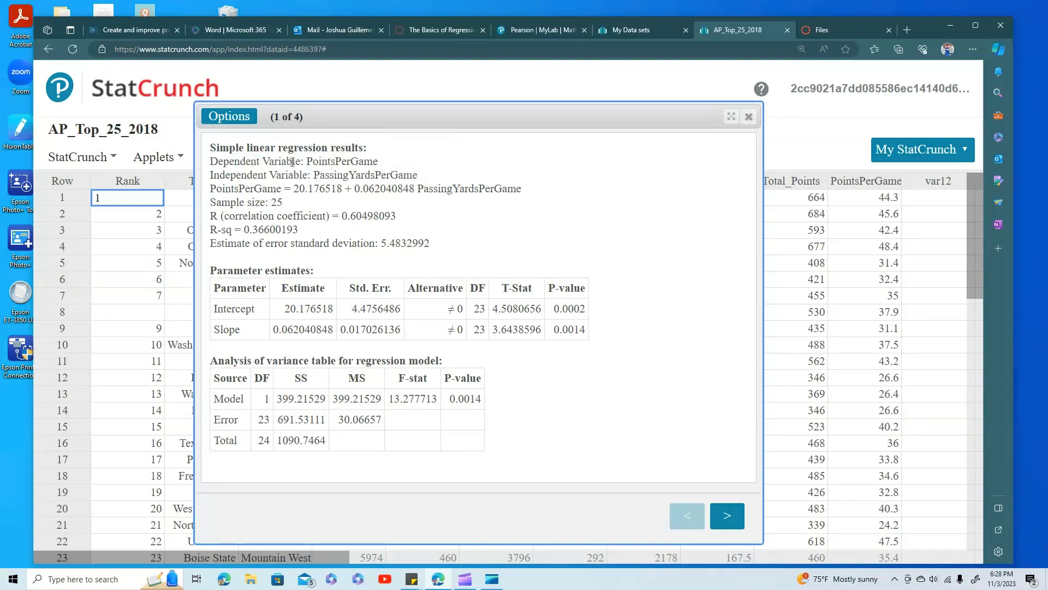
pyautogui.moveTo(270, 160); pyautogui.dragTo(353, 161)
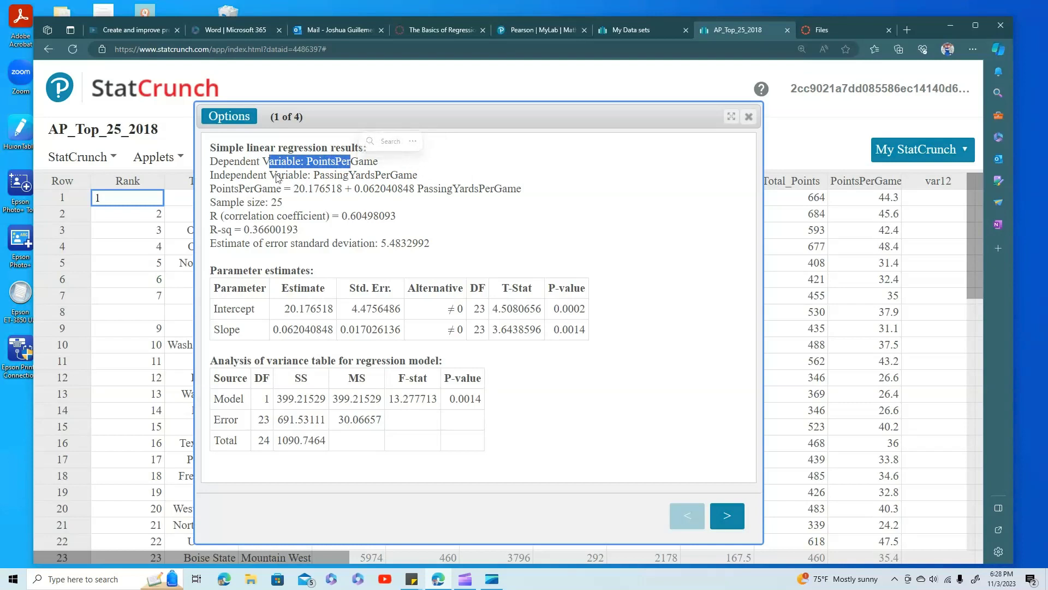
pyautogui.moveTo(276, 174); pyautogui.dragTo(375, 175)
pyautogui.click(374, 174)
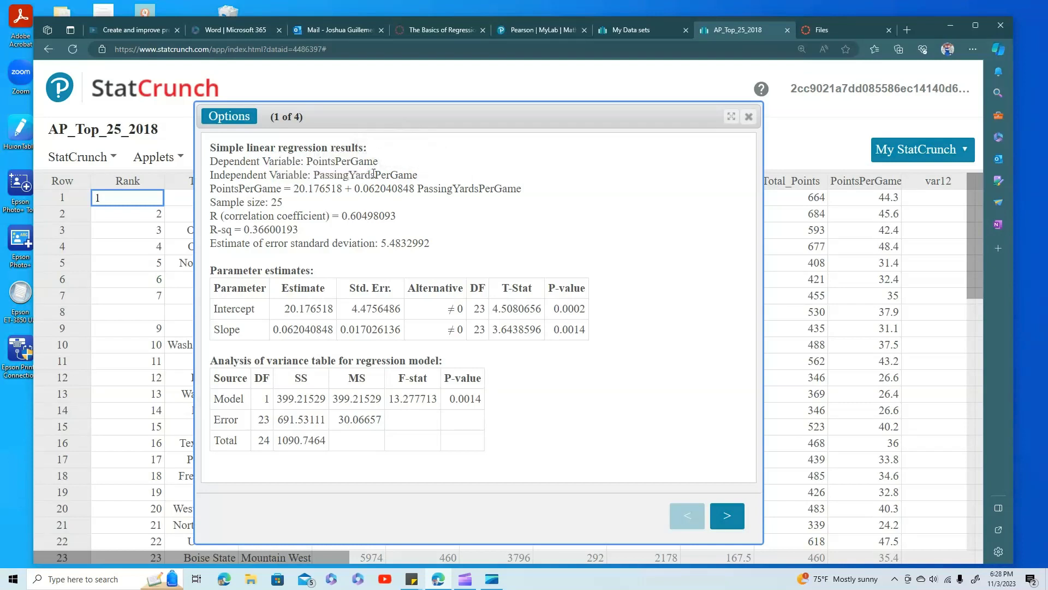
pyautogui.moveTo(212, 184); pyautogui.dragTo(534, 197)
pyautogui.click(527, 193)
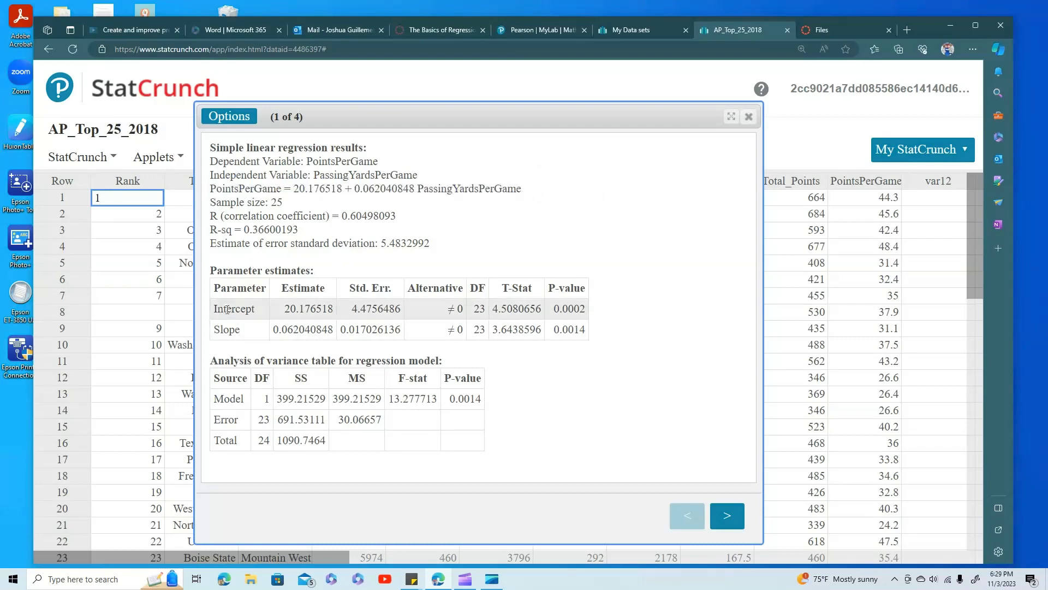
# - Examine the intercept row of the parameter estimates, including its estimate, standard error, T-statistic and P-value
pyautogui.moveTo(215, 308); pyautogui.dragTo(403, 317)
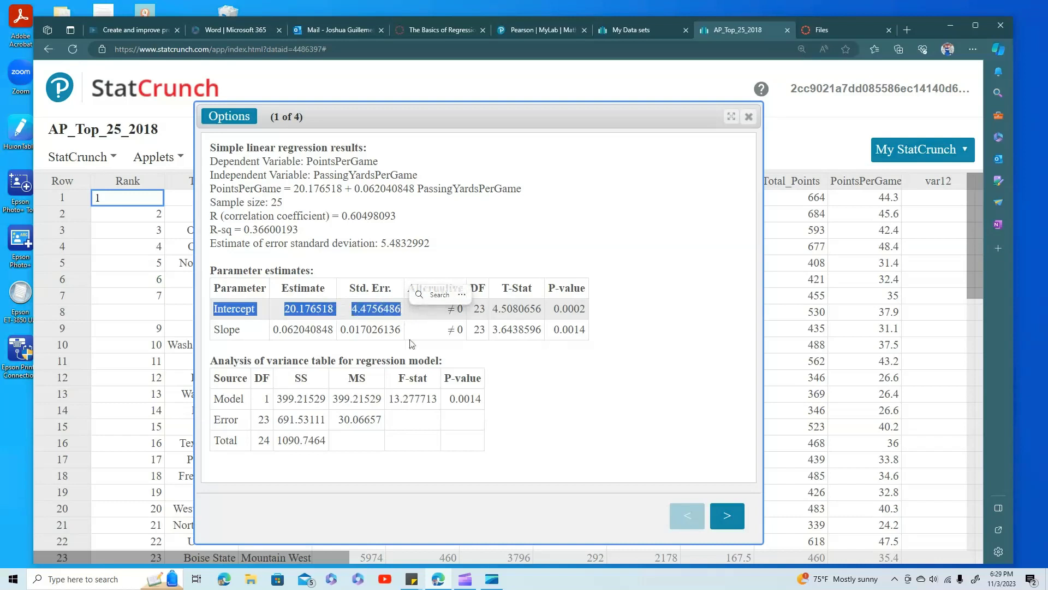
pyautogui.moveTo(494, 311); pyautogui.dragTo(583, 311)
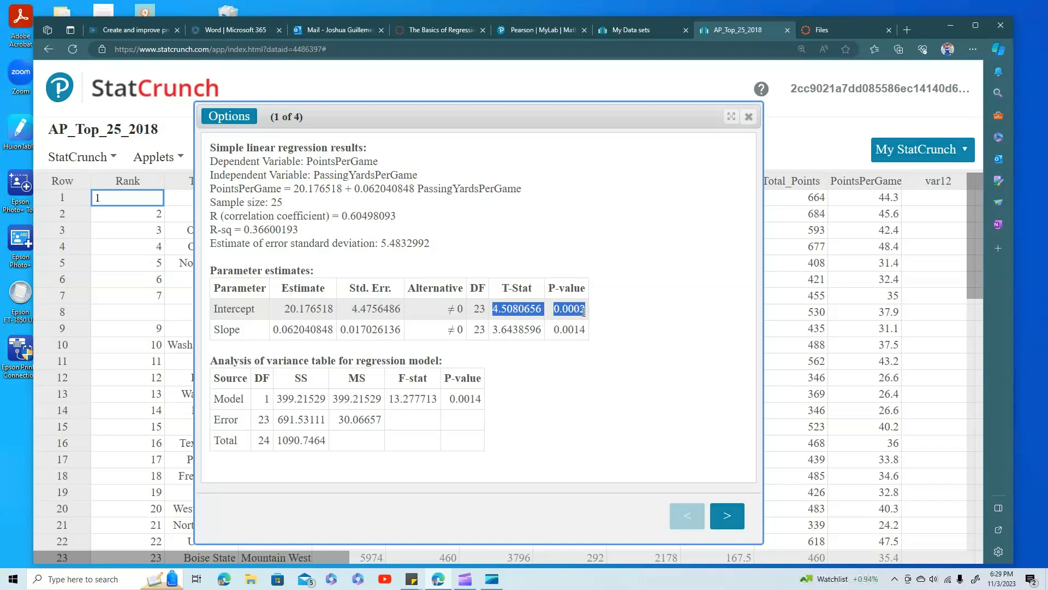
pyautogui.click(582, 311)
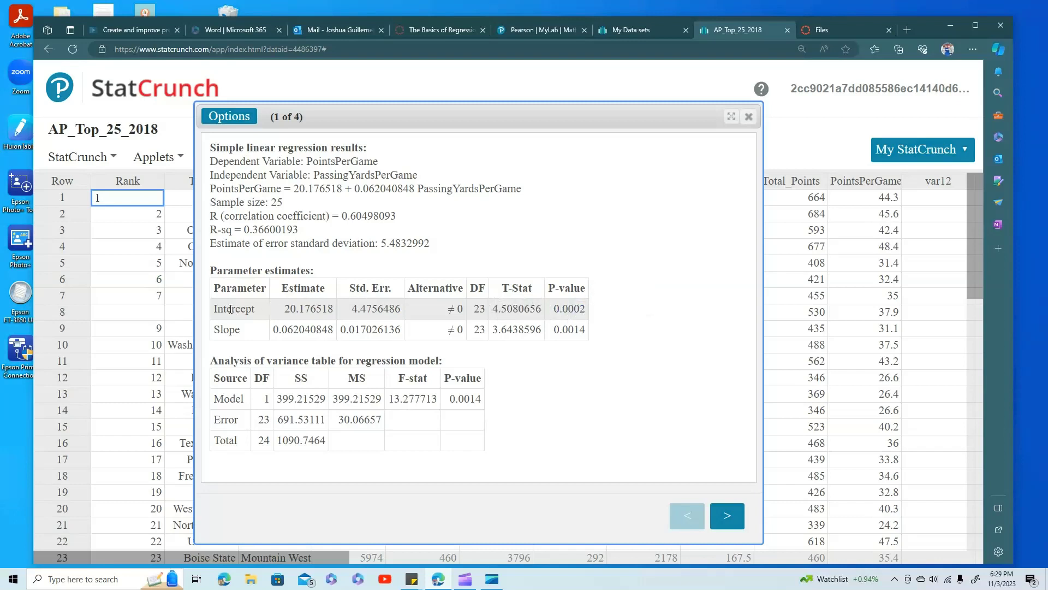
pyautogui.moveTo(212, 305); pyautogui.dragTo(584, 310)
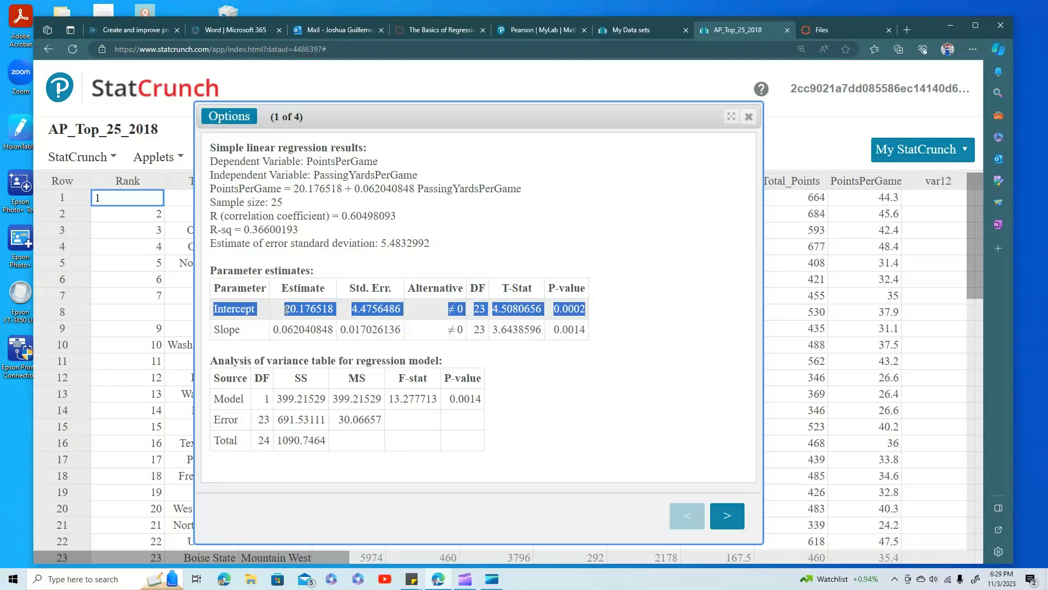
pyautogui.click(253, 309)
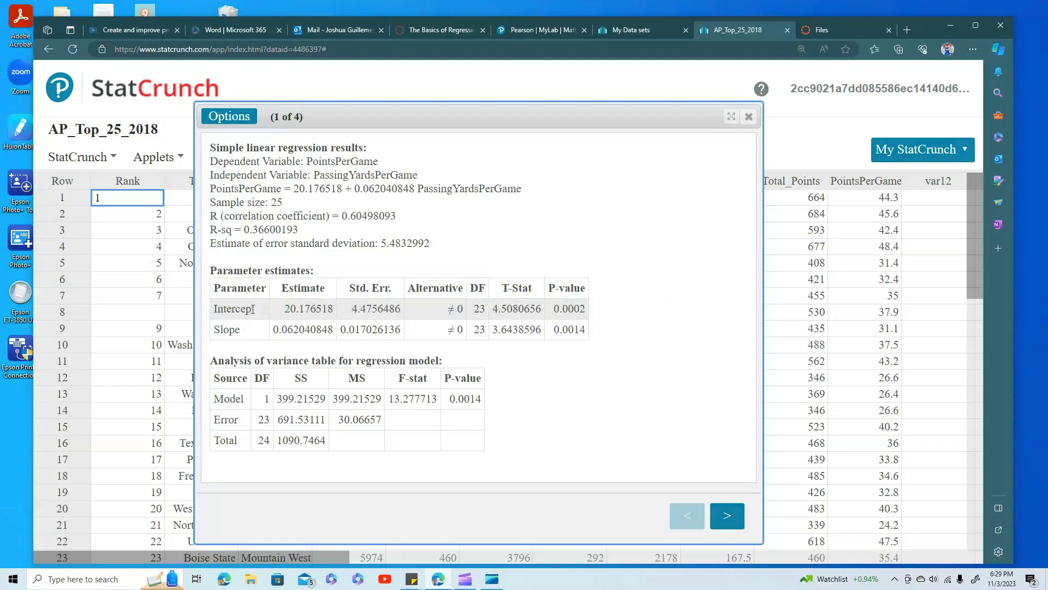
pyautogui.moveTo(286, 307); pyautogui.dragTo(333, 308)
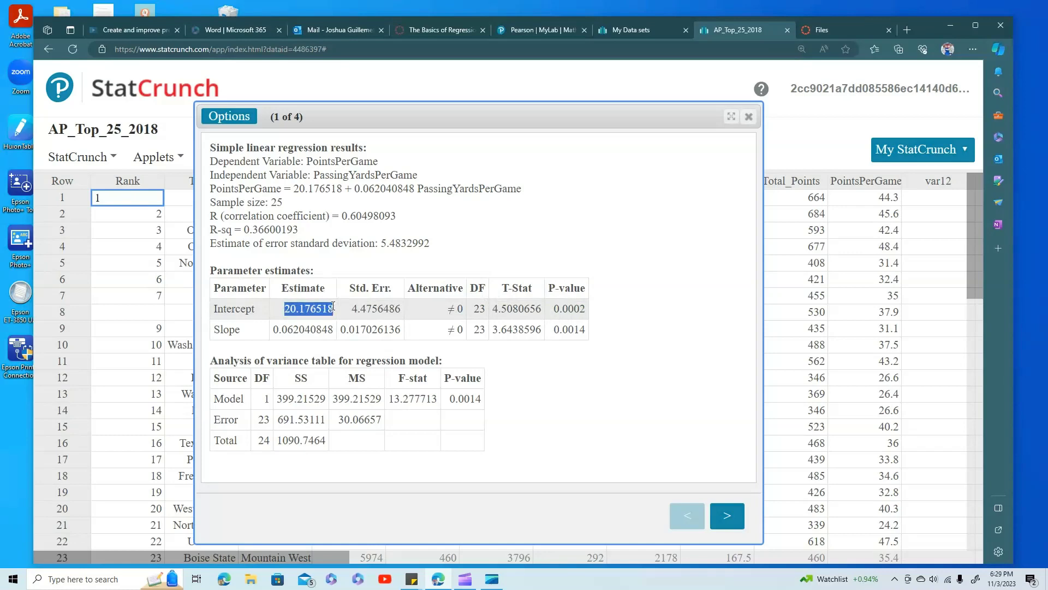
pyautogui.click(333, 306)
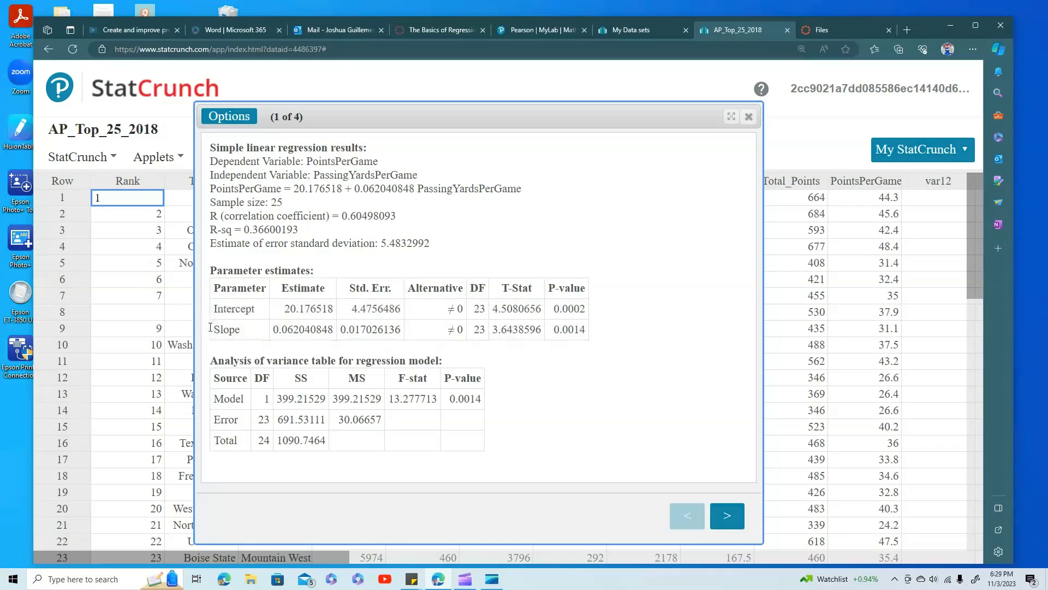
# - Examine the slope's estimate, alternative hypothesis and P-value, relating them to the PassingYardsPerGame term in the regression equation
pyautogui.moveTo(215, 330); pyautogui.dragTo(332, 330)
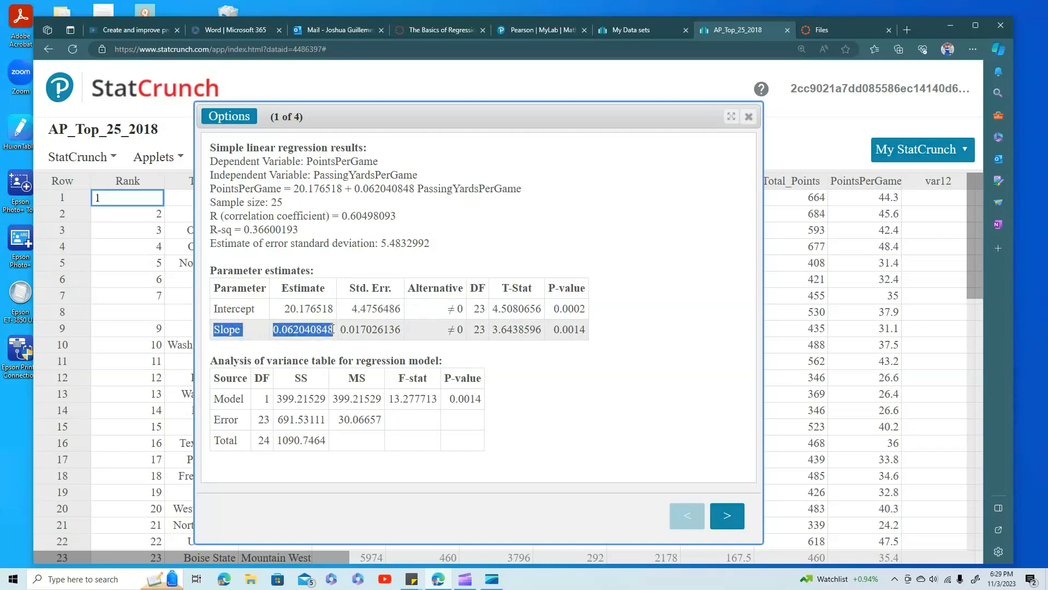
pyautogui.moveTo(418, 189); pyautogui.dragTo(524, 190)
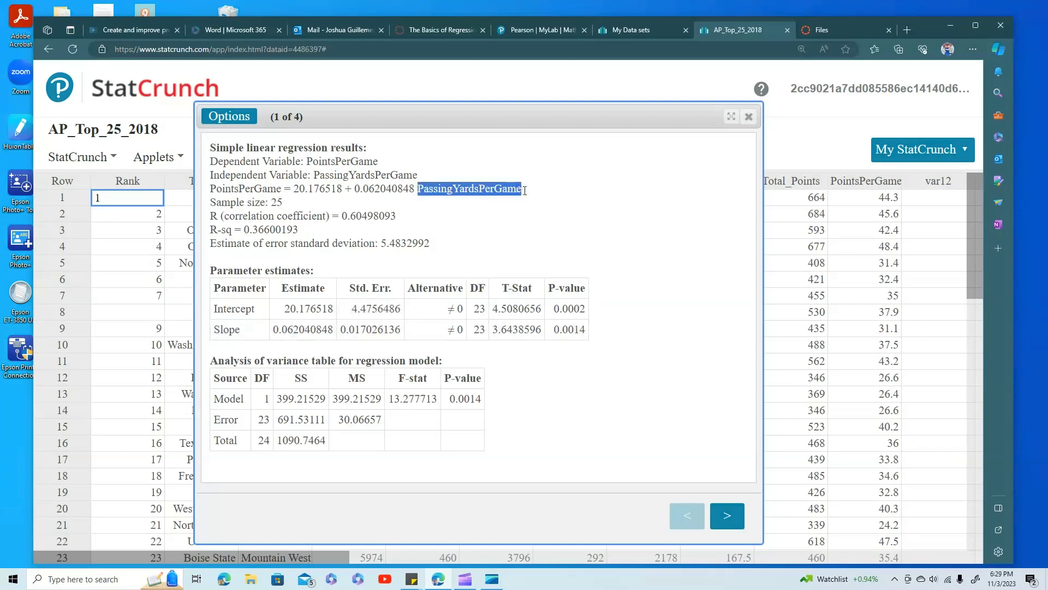
pyautogui.click(528, 193)
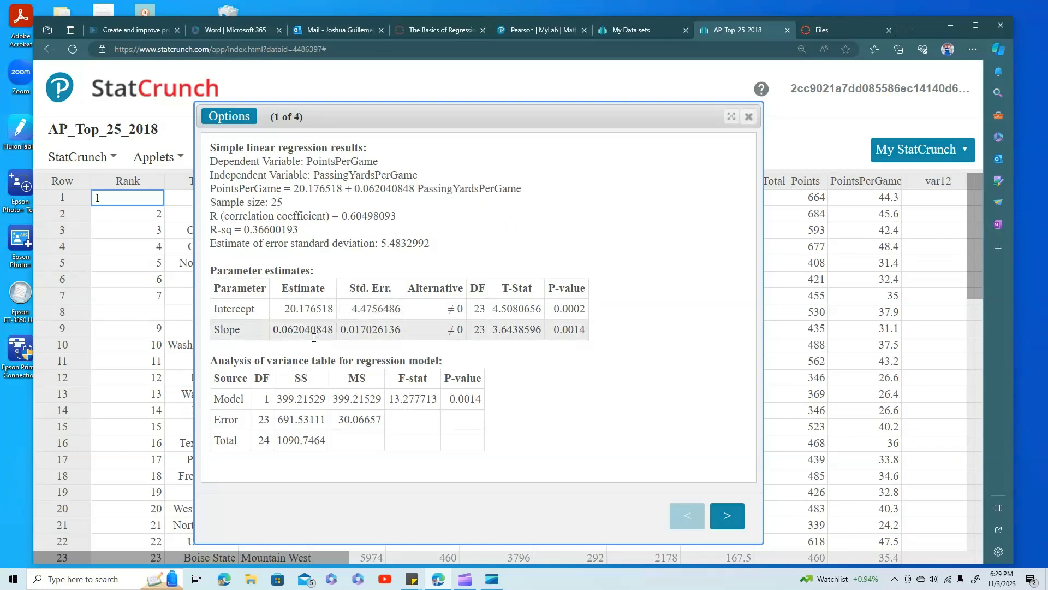
pyautogui.moveTo(443, 331); pyautogui.dragTo(463, 330)
pyautogui.moveTo(551, 332); pyautogui.dragTo(586, 335)
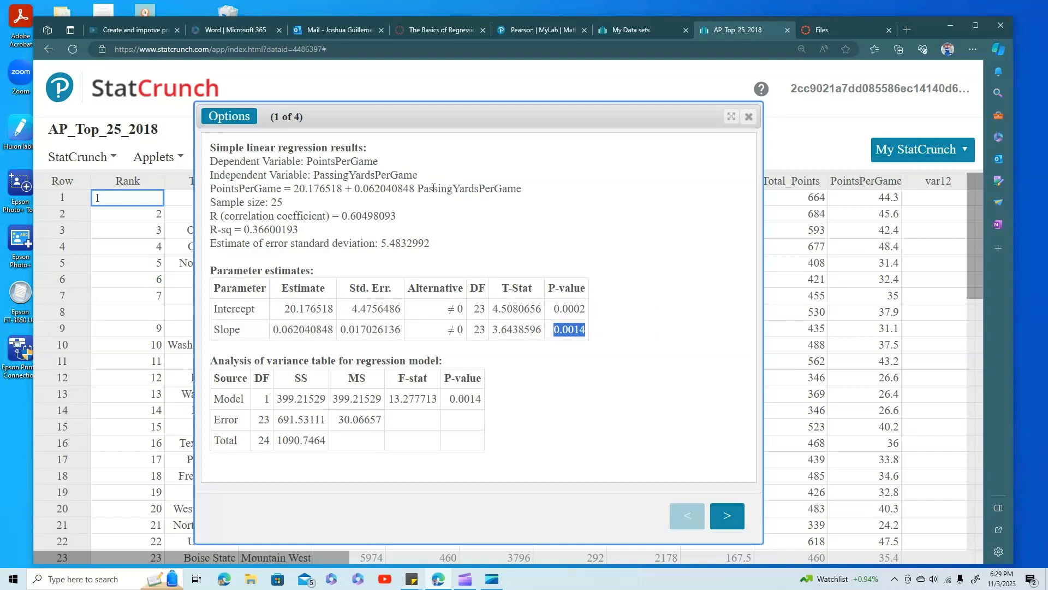
pyautogui.moveTo(418, 188); pyautogui.dragTo(541, 188)
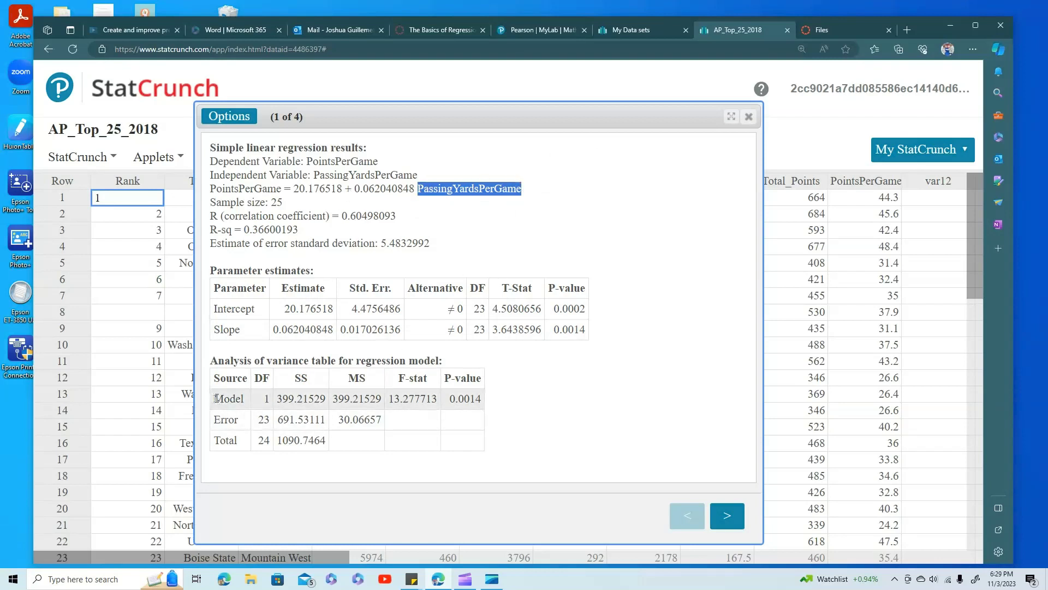
# - Examine the analysis of variance table's model and error rows, comparing the F-statistic and P-value with the slope's T-statistic
pyautogui.moveTo(213, 398); pyautogui.dragTo(478, 396)
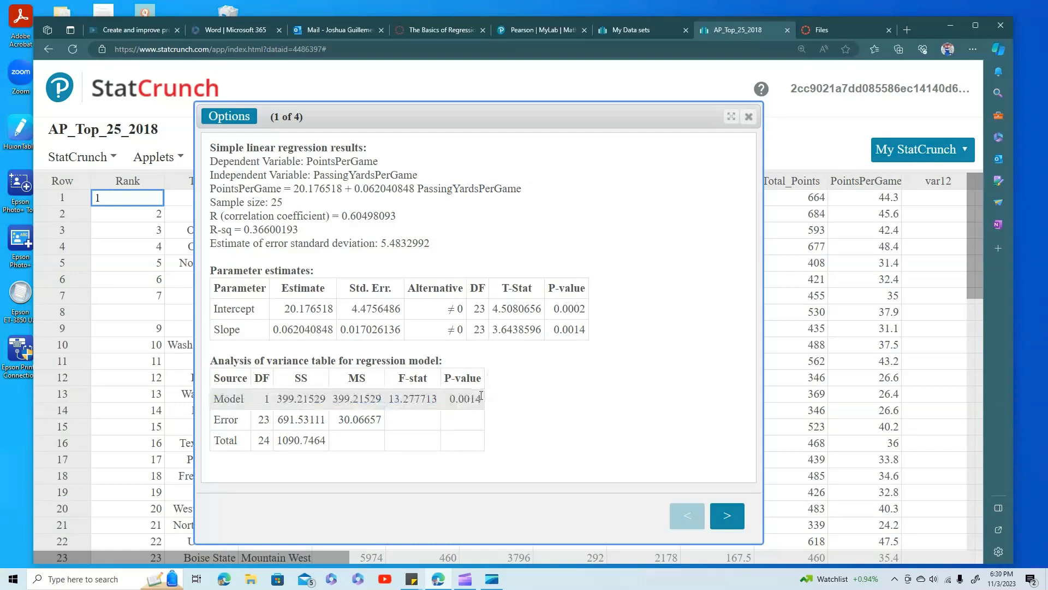
pyautogui.click(523, 332)
pyautogui.moveTo(491, 329); pyautogui.dragTo(541, 329)
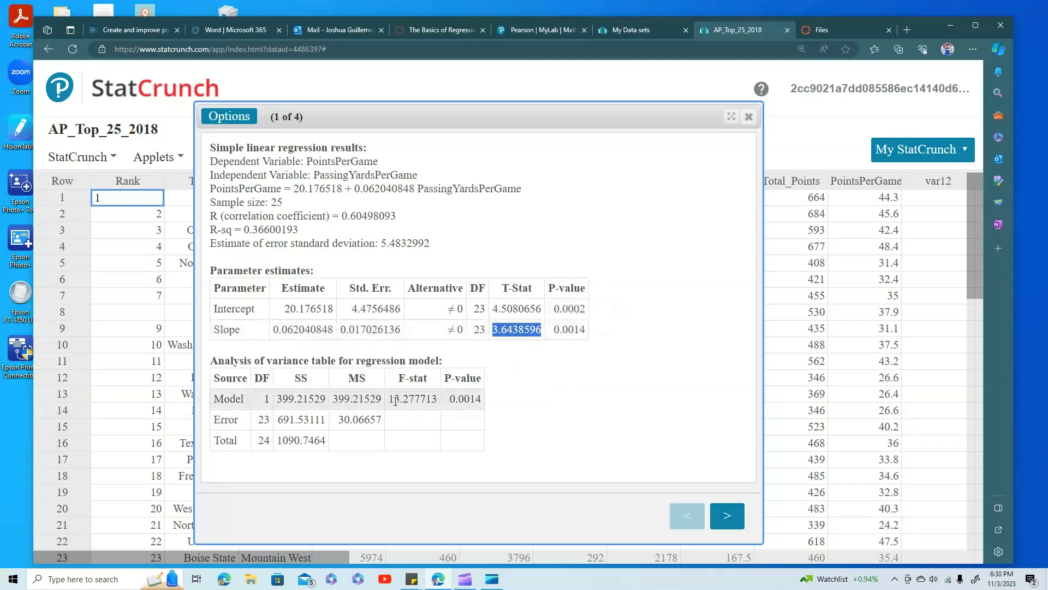
pyautogui.moveTo(392, 399); pyautogui.dragTo(486, 400)
pyautogui.click(444, 398)
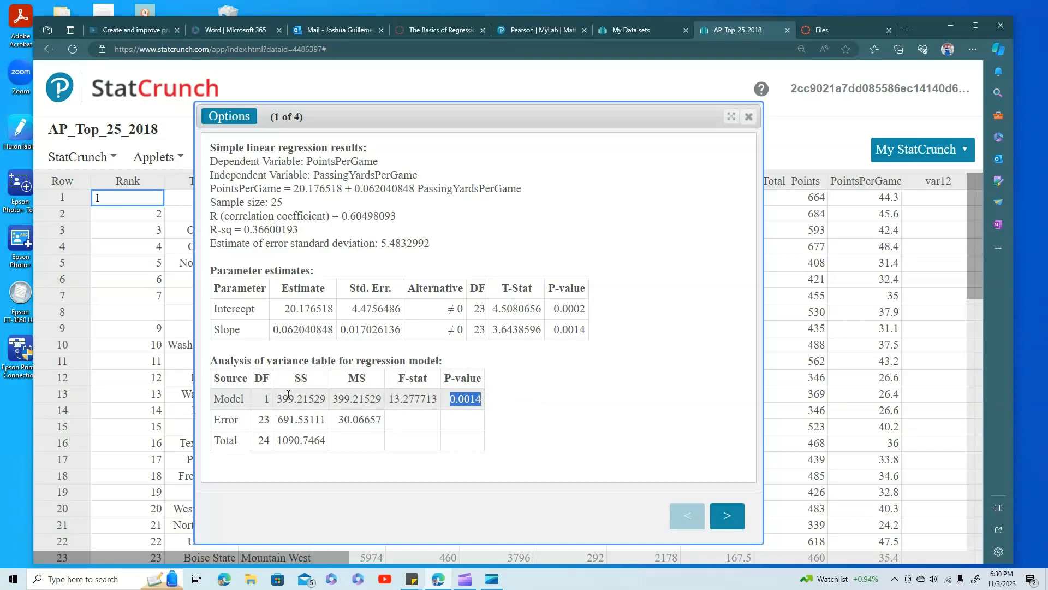
pyautogui.moveTo(278, 400); pyautogui.dragTo(429, 398)
pyautogui.click(334, 397)
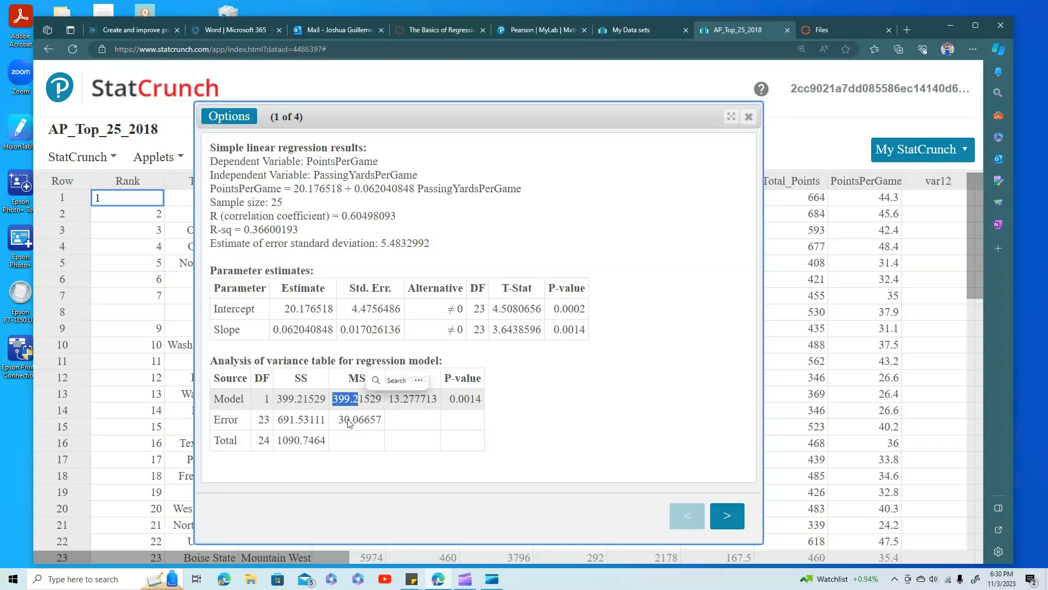
pyautogui.click(342, 419)
pyautogui.moveTo(339, 419); pyautogui.dragTo(366, 421)
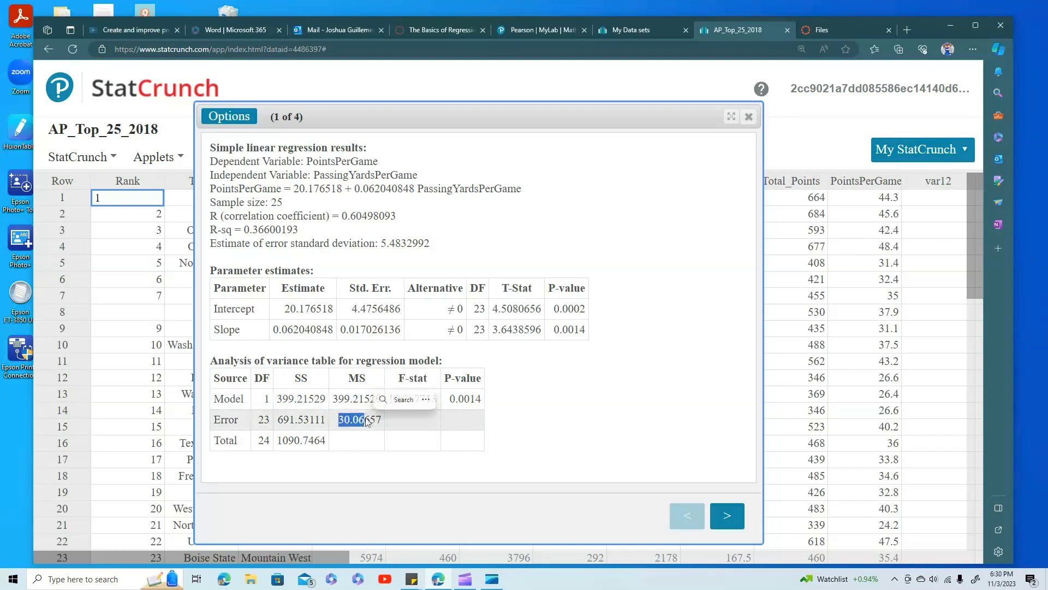
pyautogui.click(367, 419)
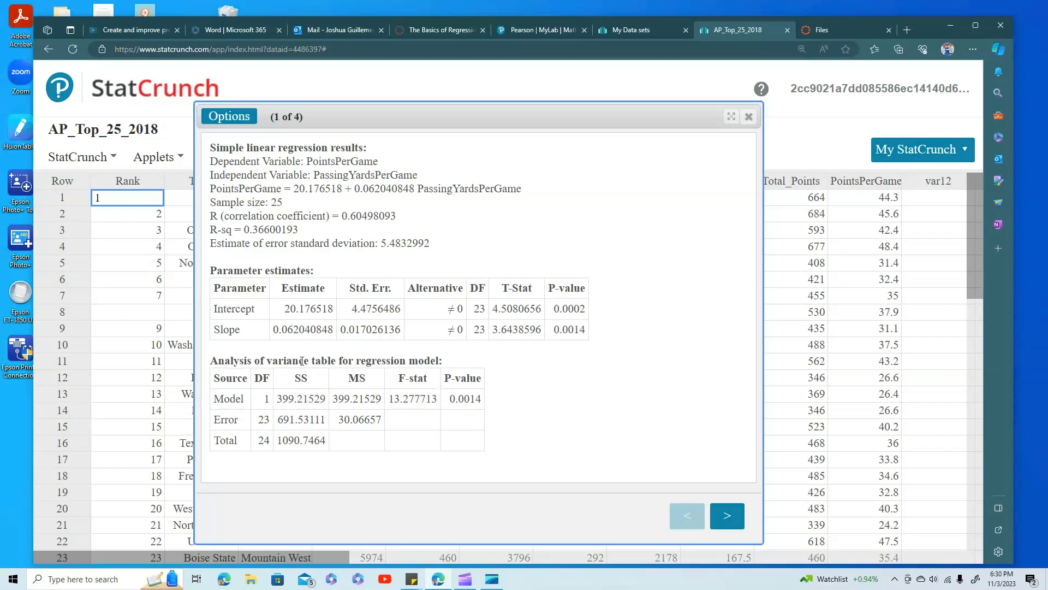
# - Review the correlation coefficient, R-squared and the estimate of error standard deviation
pyautogui.moveTo(238, 217); pyautogui.dragTo(340, 229)
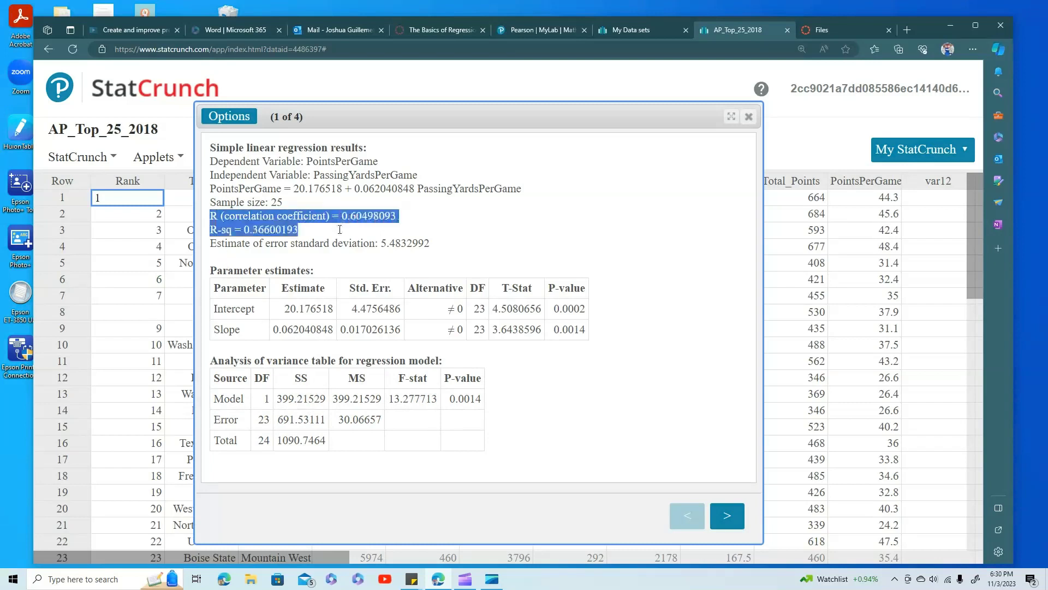
pyautogui.click(329, 234)
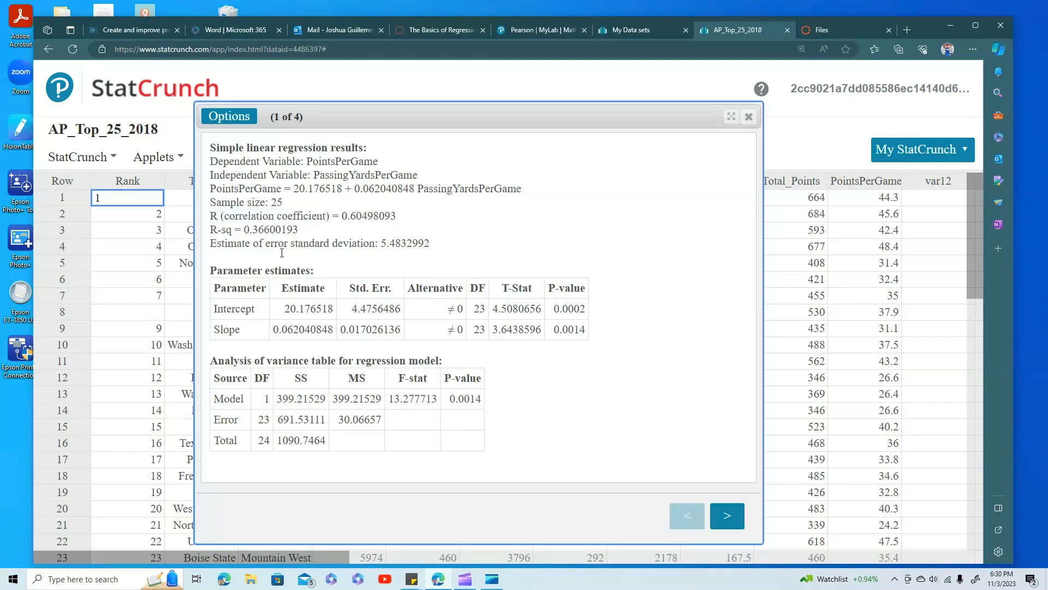
pyautogui.moveTo(267, 244); pyautogui.dragTo(436, 247)
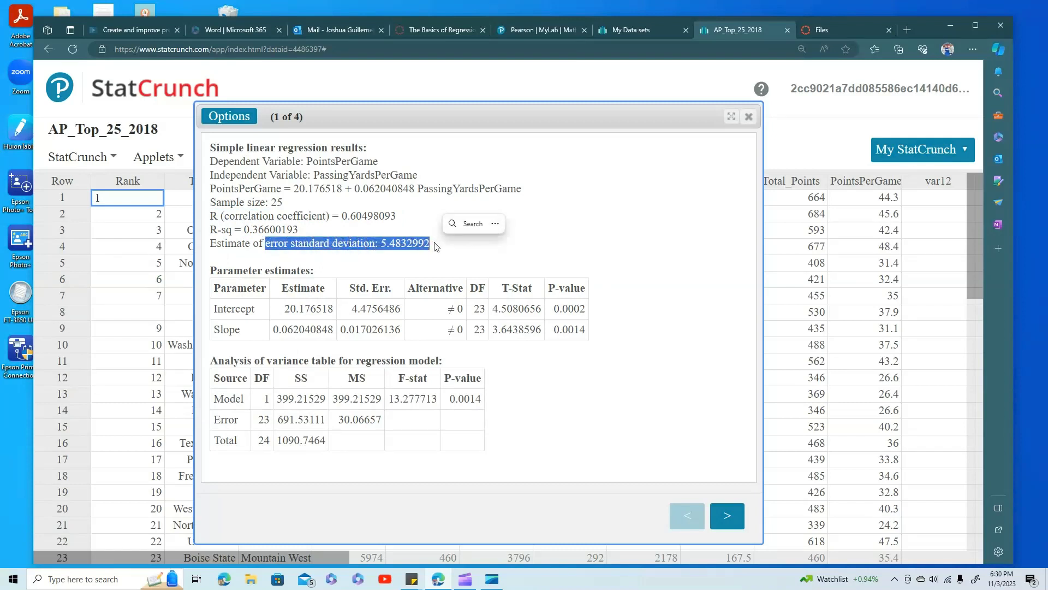
pyautogui.click(435, 242)
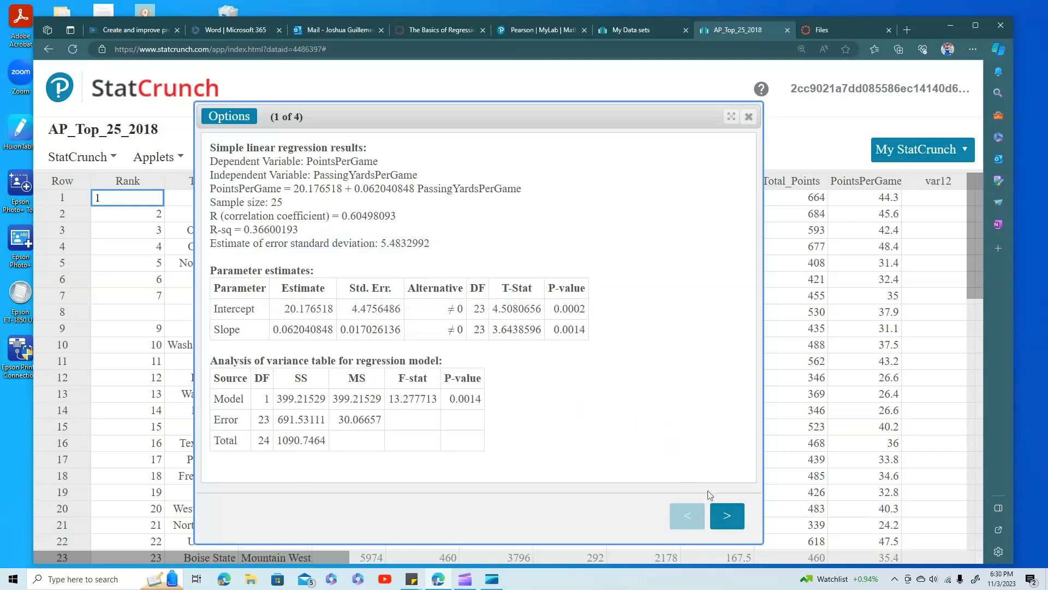
# - Inspect the fitted line plot with its 95% confidence and prediction bands, referring back to the error standard deviation estimate
pyautogui.click(726, 517)
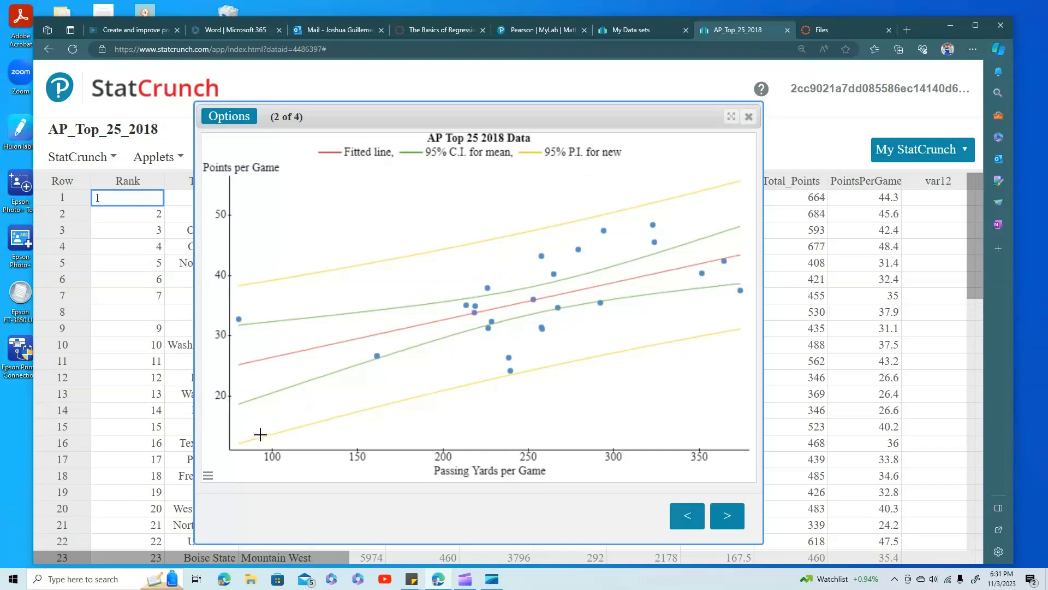
pyautogui.click(680, 517)
pyautogui.moveTo(381, 242); pyautogui.dragTo(431, 246)
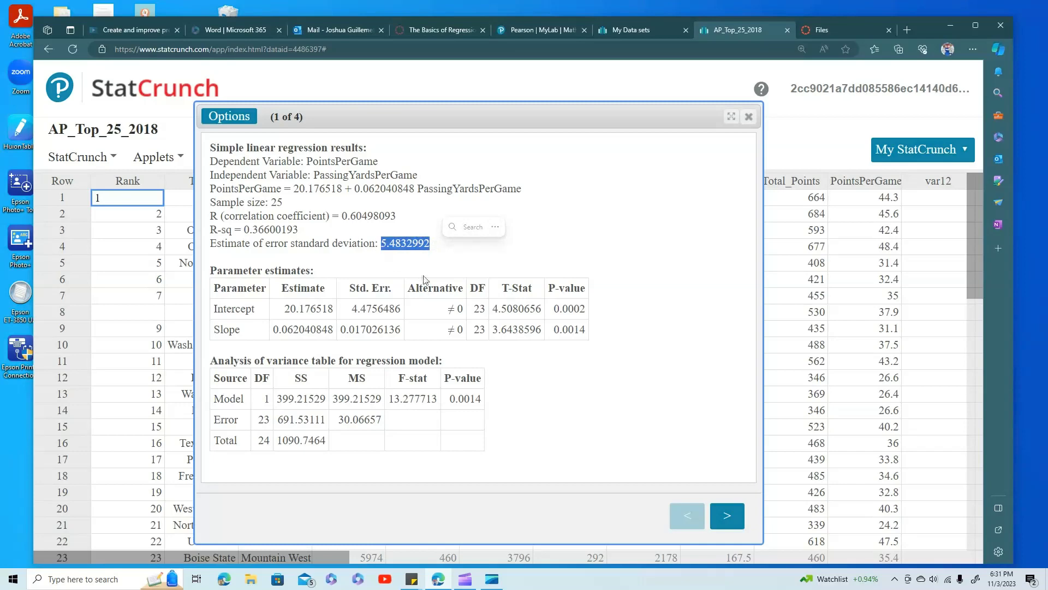
pyautogui.click(726, 515)
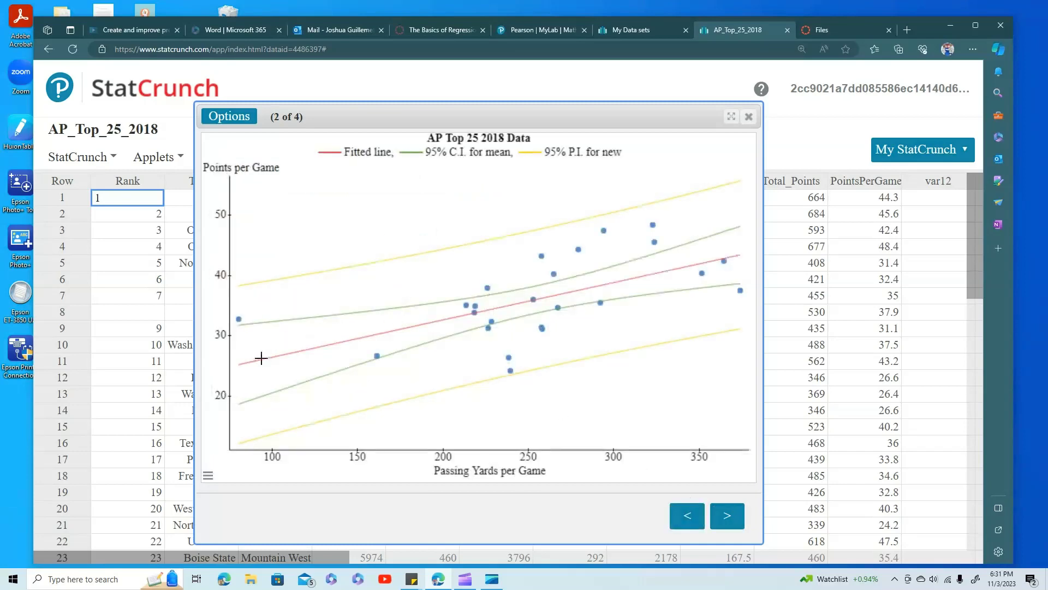
pyautogui.moveTo(239, 362)
pyautogui.moveTo(240, 282)
pyautogui.moveTo(241, 442)
# - View the residual histogram and the residual QQ plot, and return to the fitted line plot
pyautogui.click(727, 516)
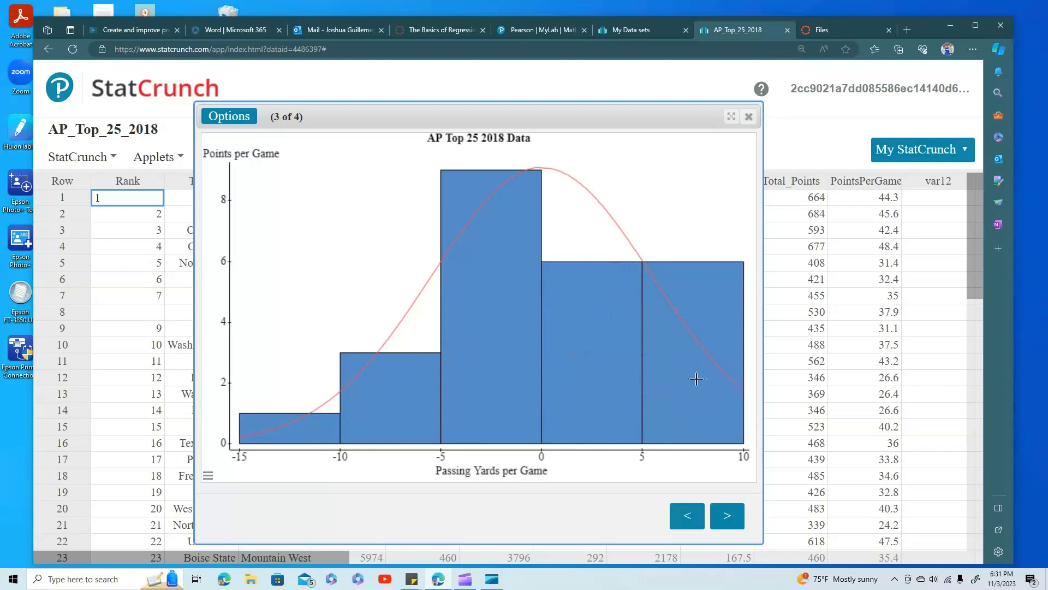
pyautogui.click(728, 517)
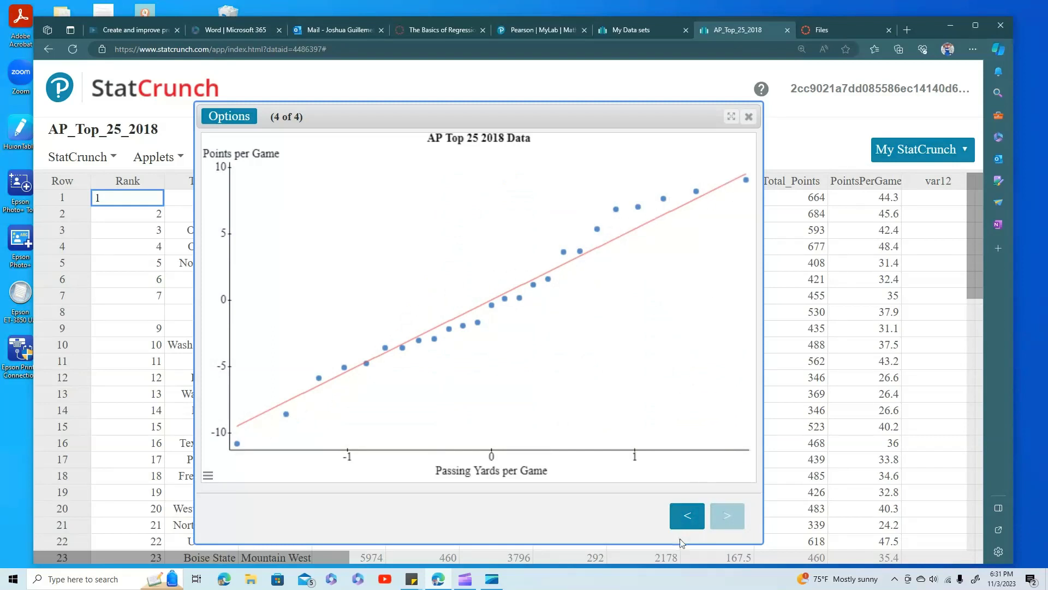
pyautogui.click(690, 520)
pyautogui.click(690, 520)
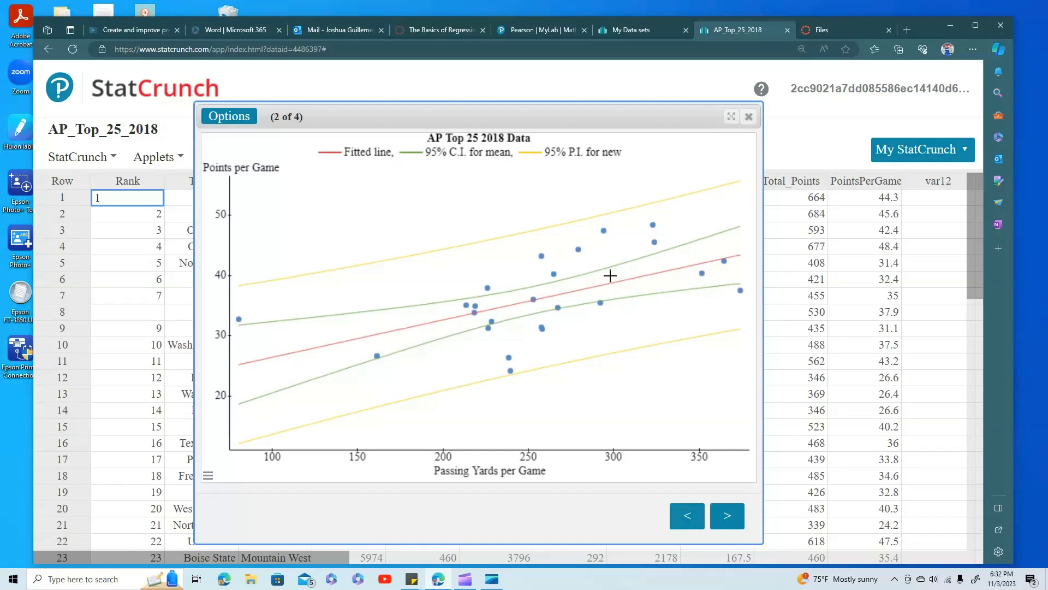
# - Go through the residual histogram and QQ plot once more and return to the numeric regression results
pyautogui.click(724, 514)
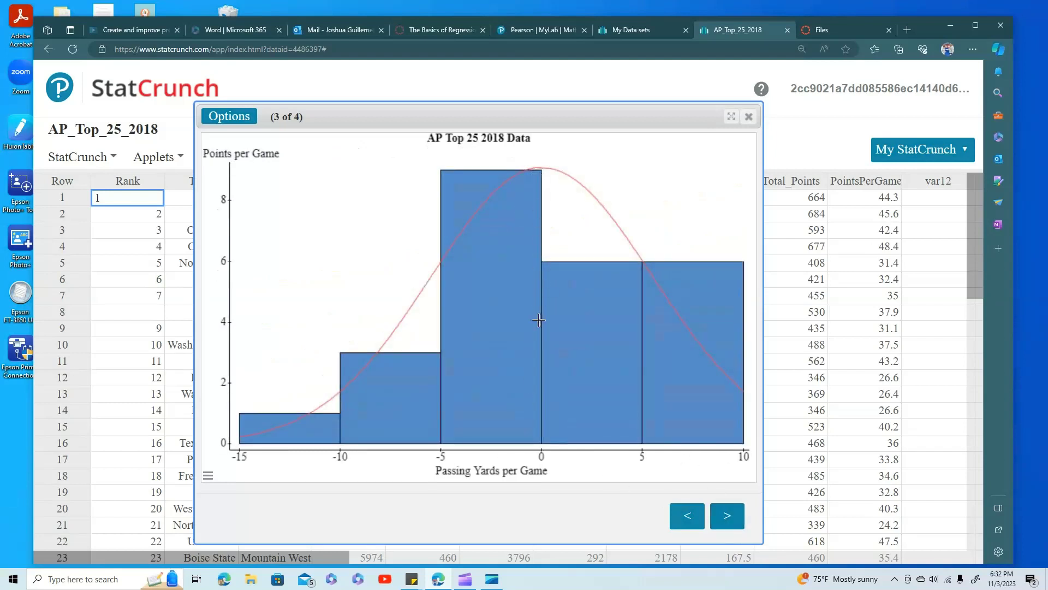
pyautogui.click(727, 515)
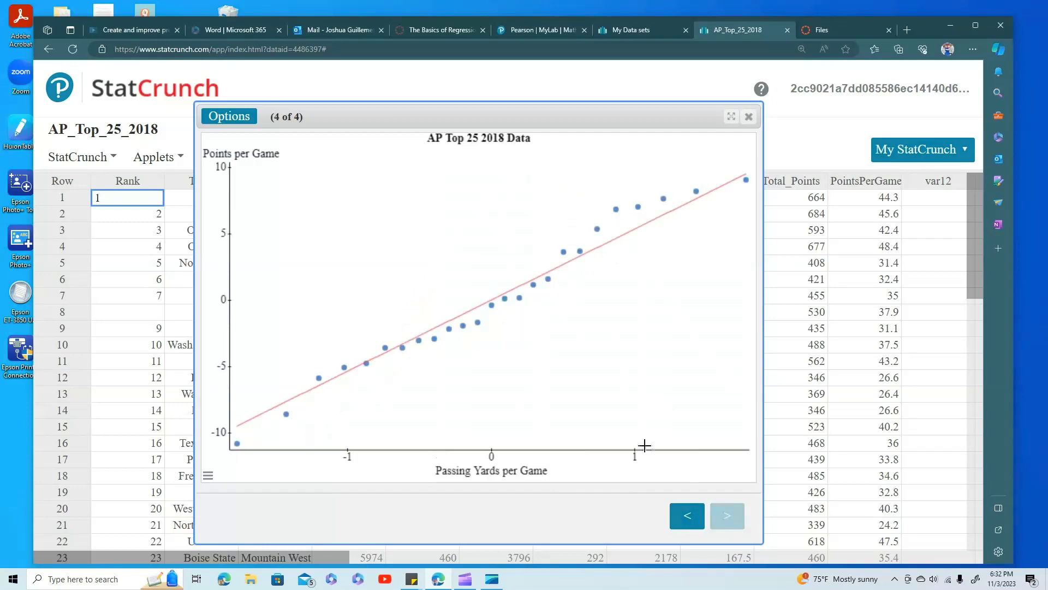
pyautogui.click(685, 516)
pyautogui.click(685, 516)
pyautogui.click(683, 515)
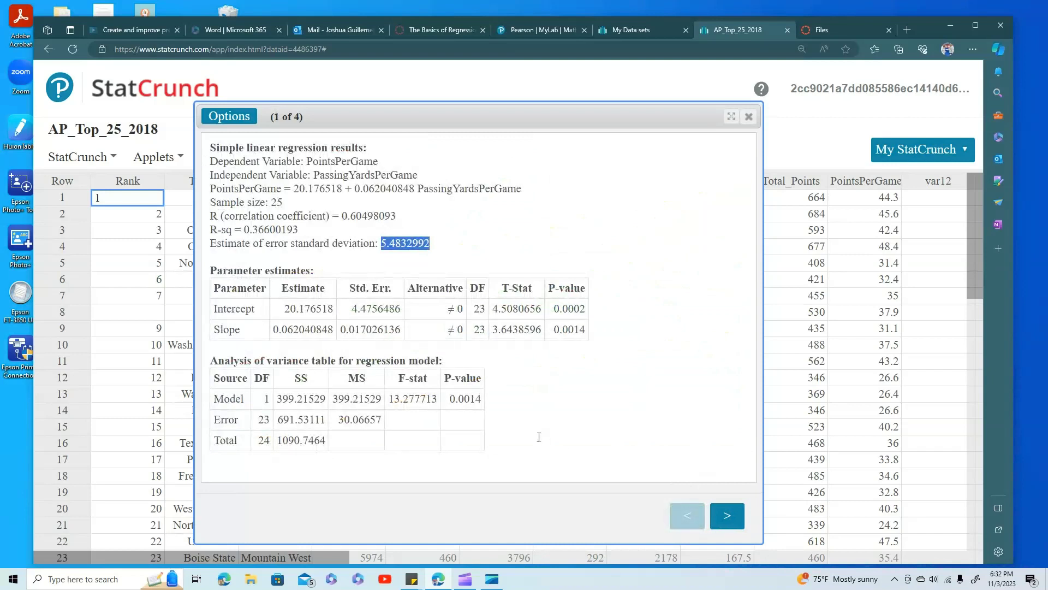